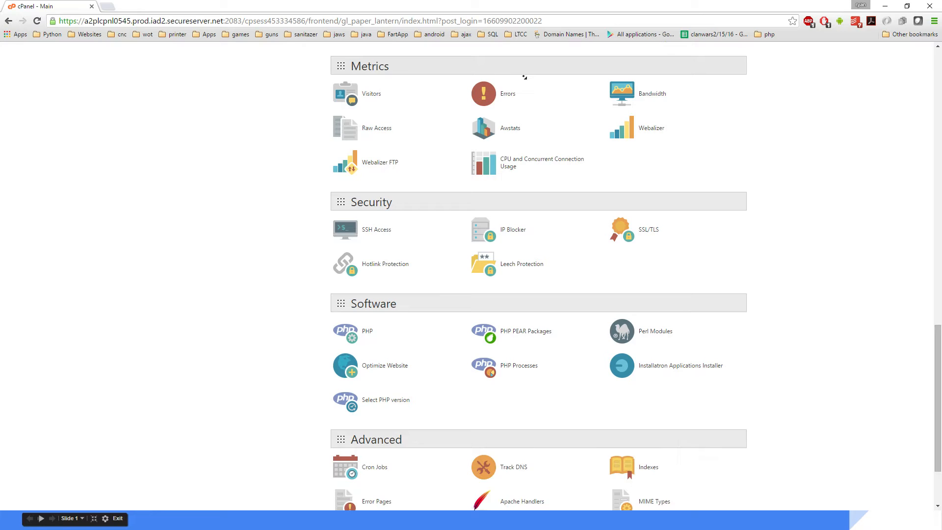
scroll(568, 109, up, 7)
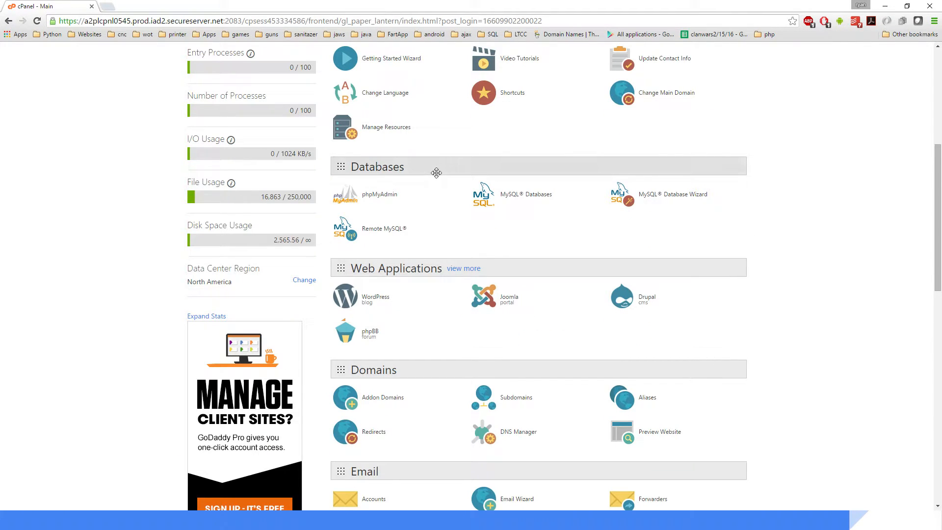
Step: Open phpMyAdmin from the cPanel Databases section and select the videotest1234 database
click(381, 197)
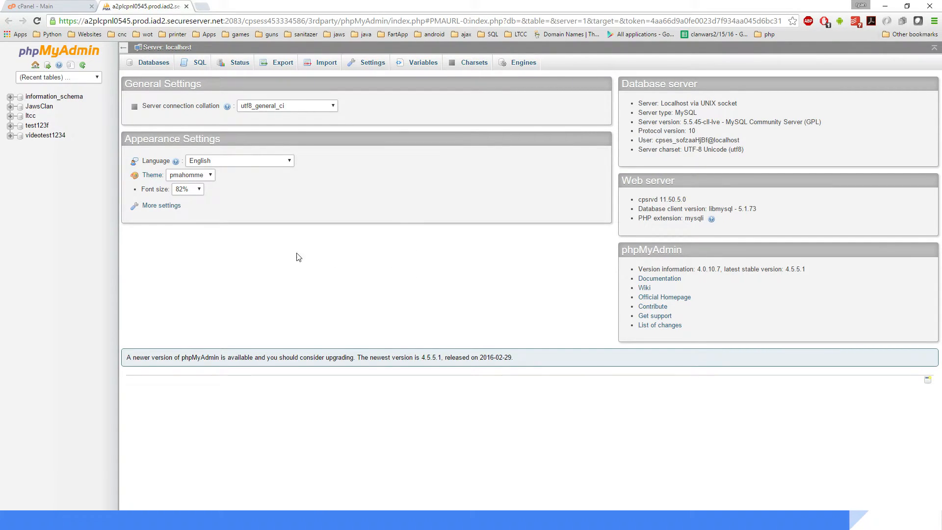
click(49, 138)
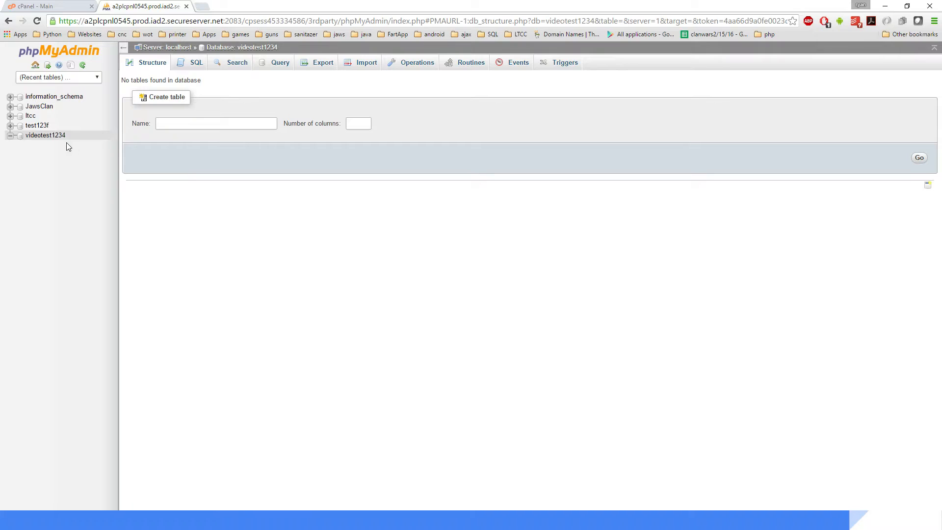
Step: Browse the mathCenterStudents table in the ltcc database for reference, then return to the videotest1234 database
click(10, 116)
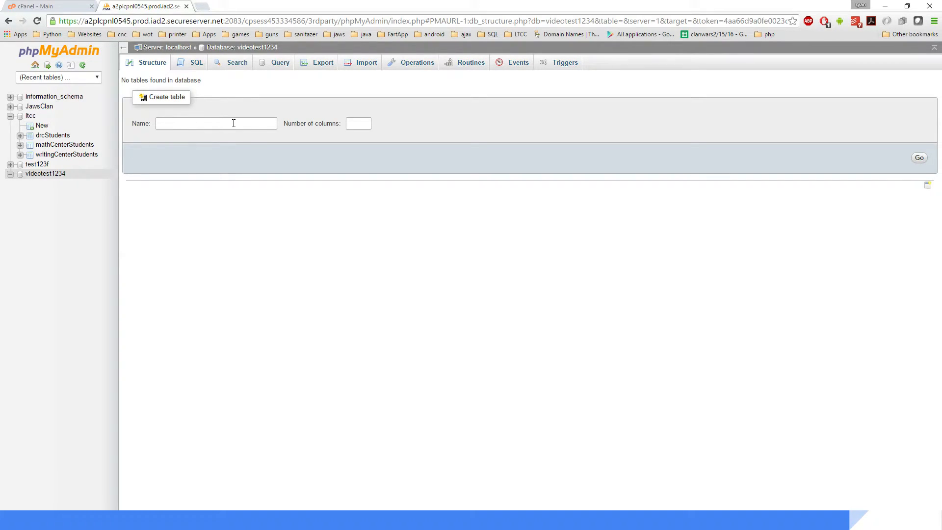
click(73, 144)
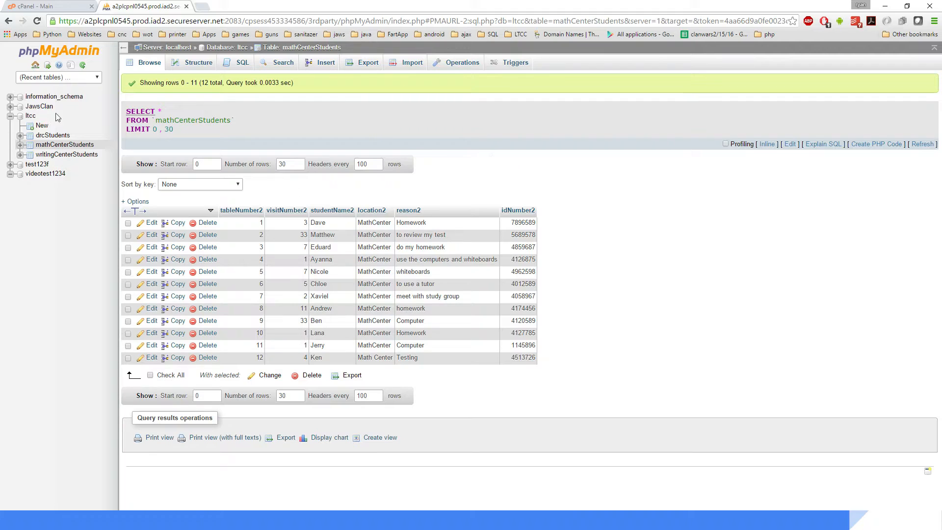
click(44, 173)
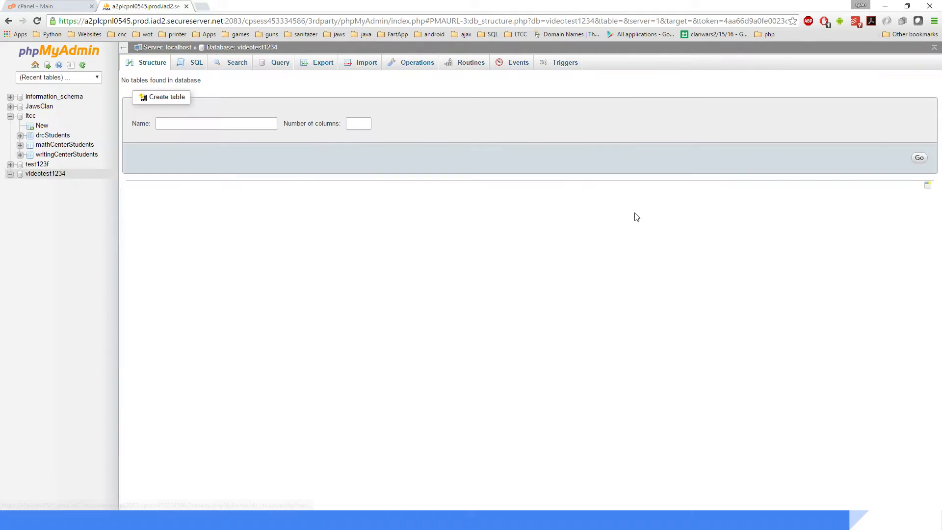
Step: Create a new table named videoTable1 with 6 columns
click(186, 122)
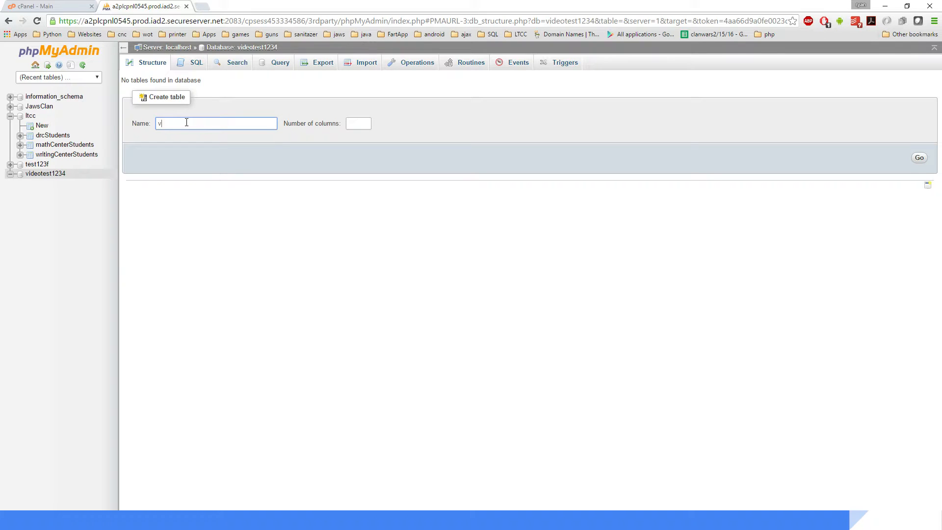
text(videoTable)
key(BackSpace)
key(BackSpace)
text(le1)
click(361, 124)
click(361, 124)
text(6)
click(443, 128)
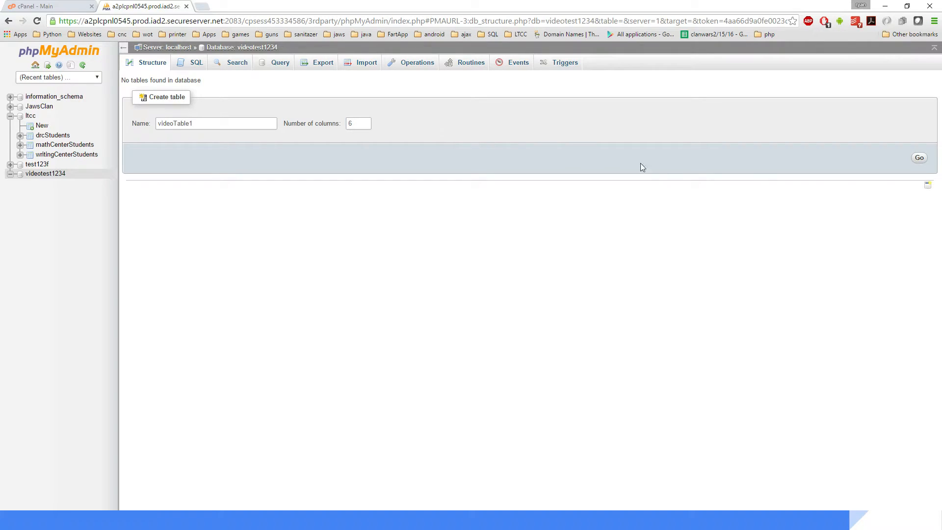
click(921, 159)
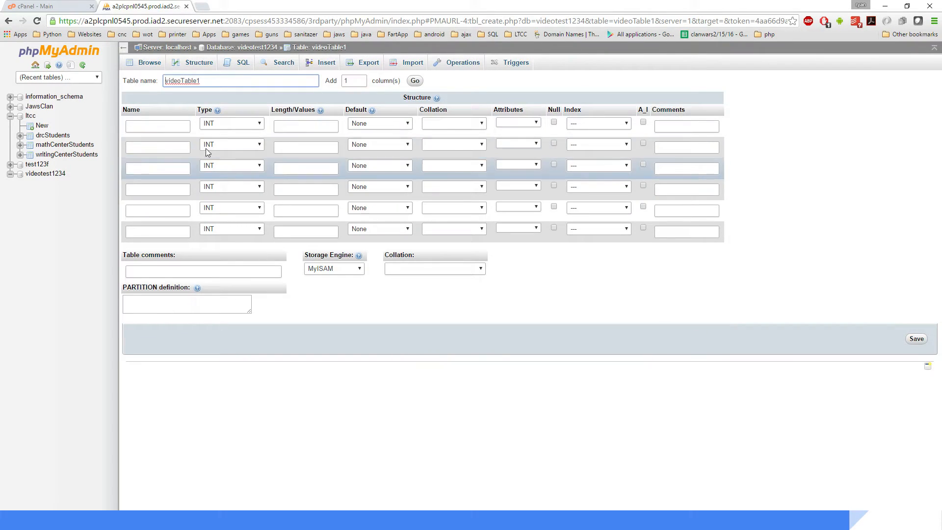
Step: Define the first column as id of type INT with length 6 and auto increment enabled
click(441, 298)
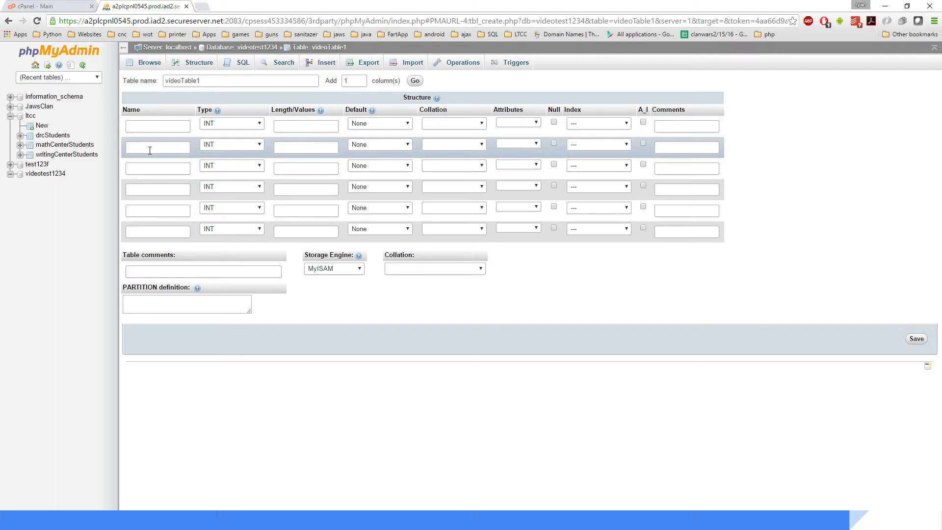
click(160, 124)
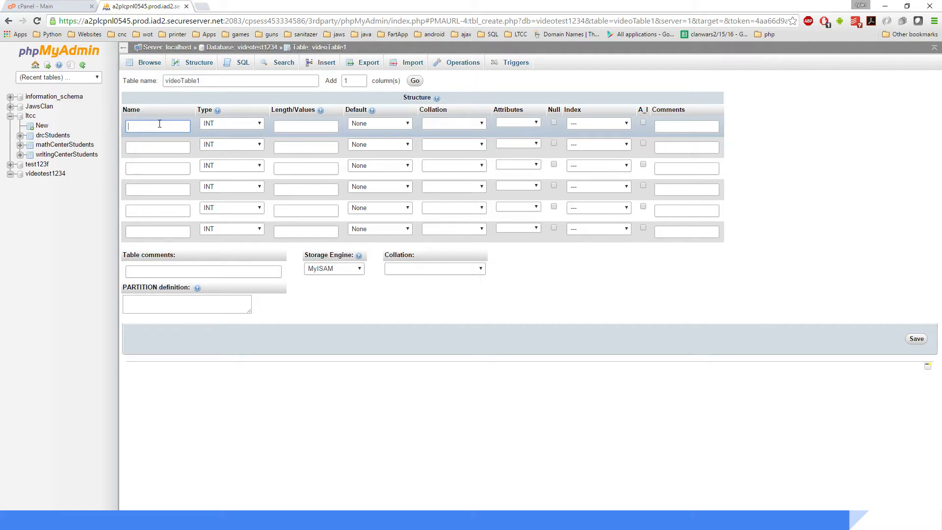
text(i)
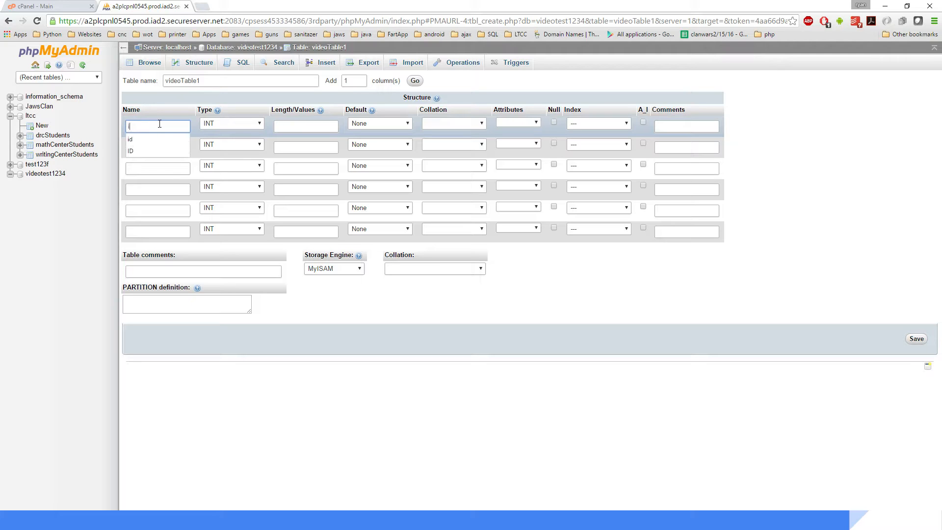
text(d)
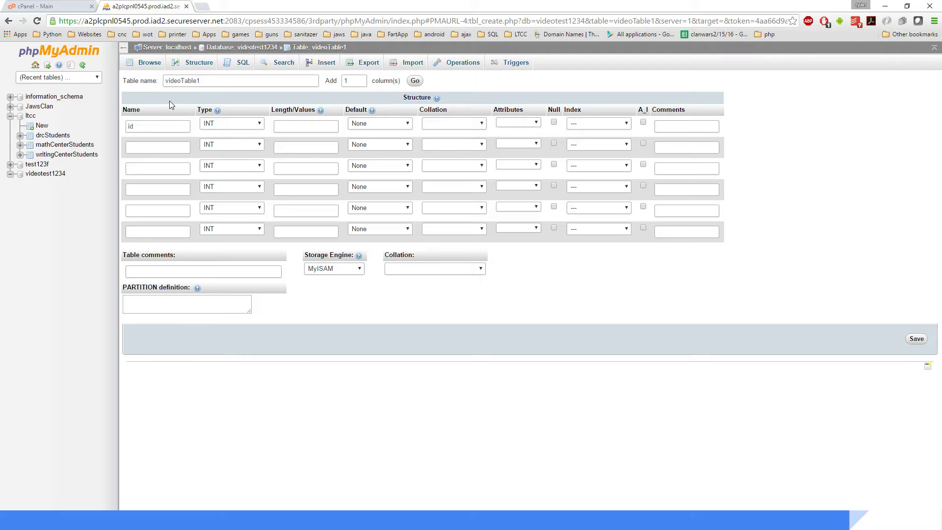
click(224, 123)
click(311, 128)
click(316, 129)
text(6)
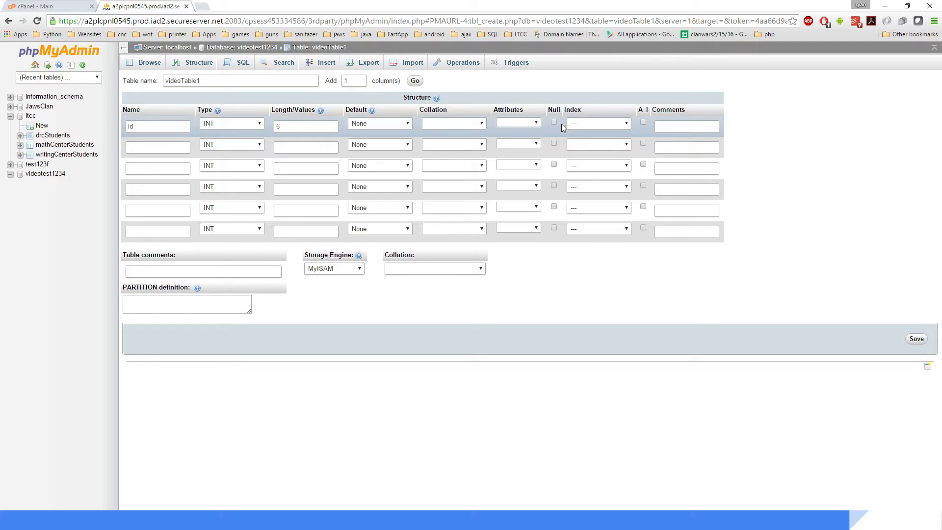
click(643, 122)
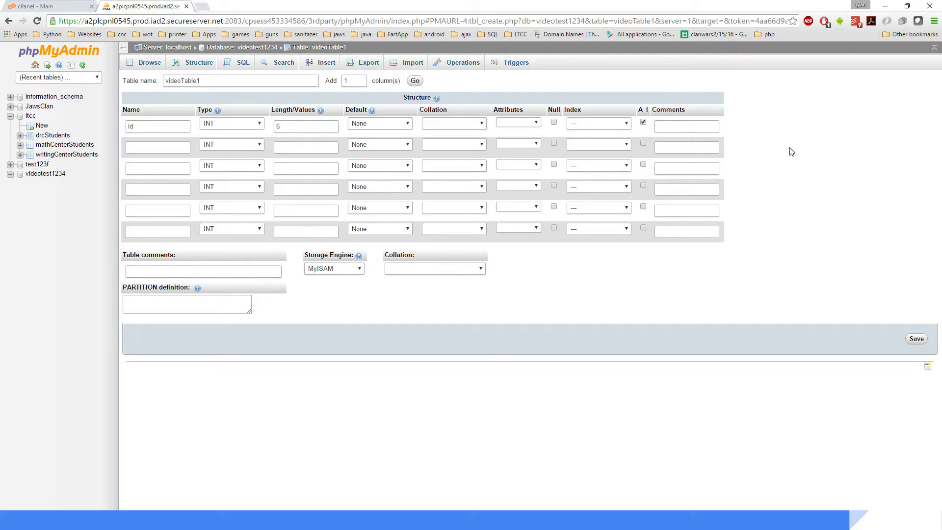
Step: Name the second column visitNumber
click(161, 146)
click(183, 150)
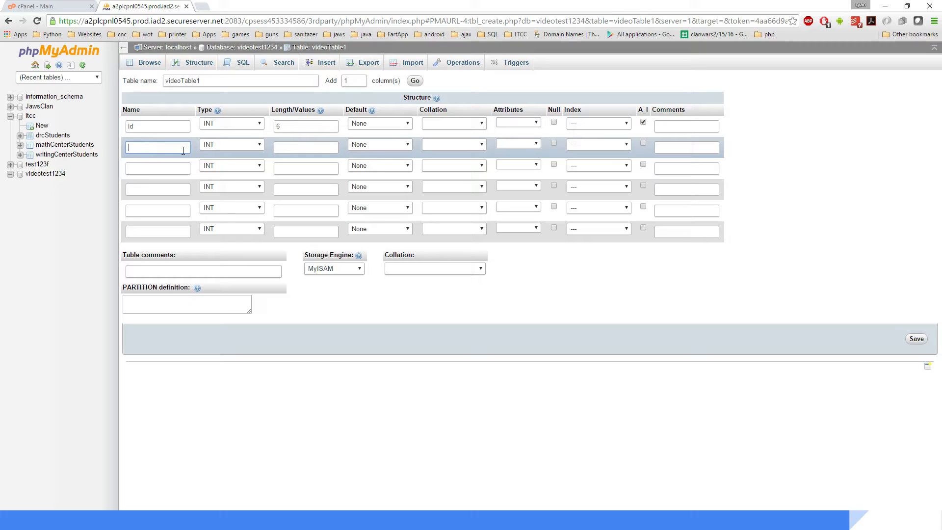
text(visit)
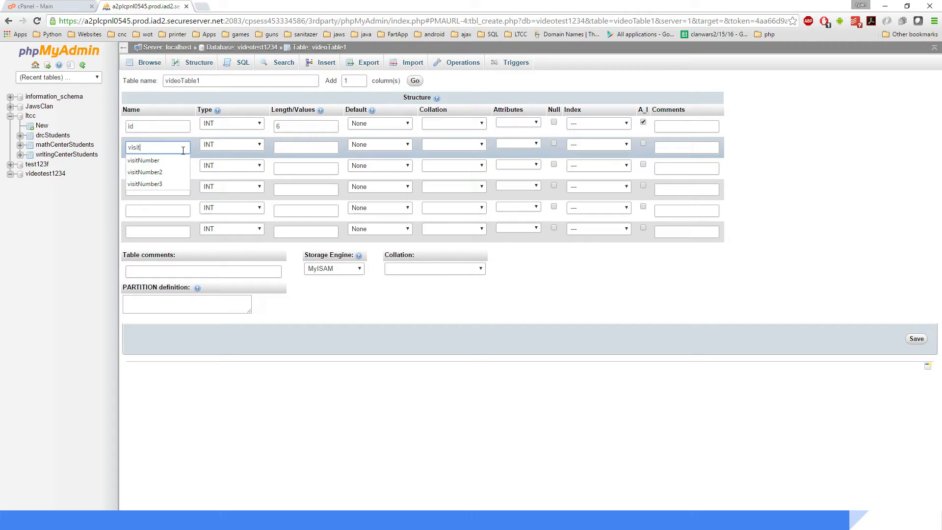
key(Down)
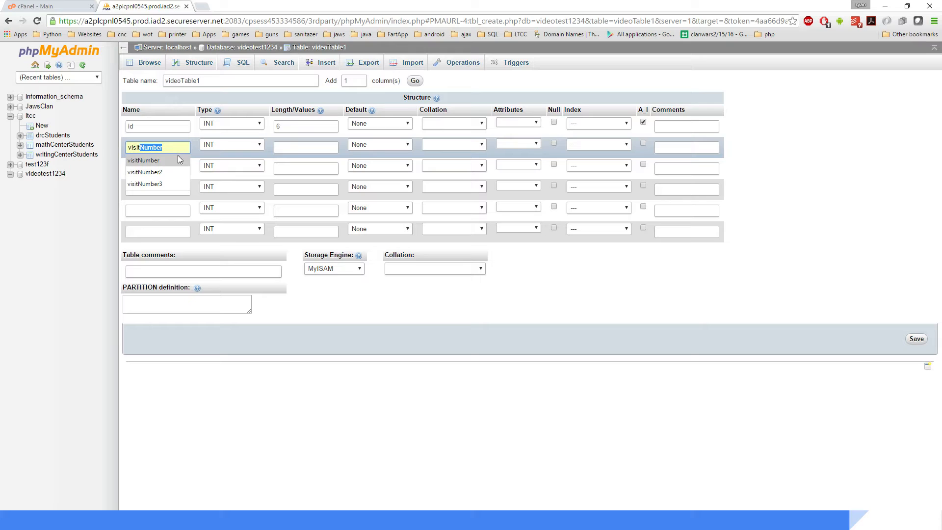
click(179, 157)
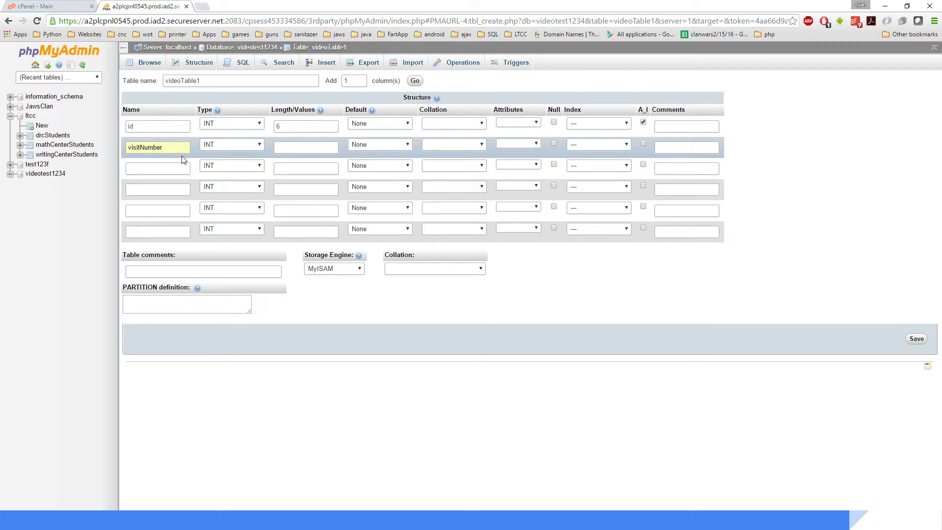
click(161, 169)
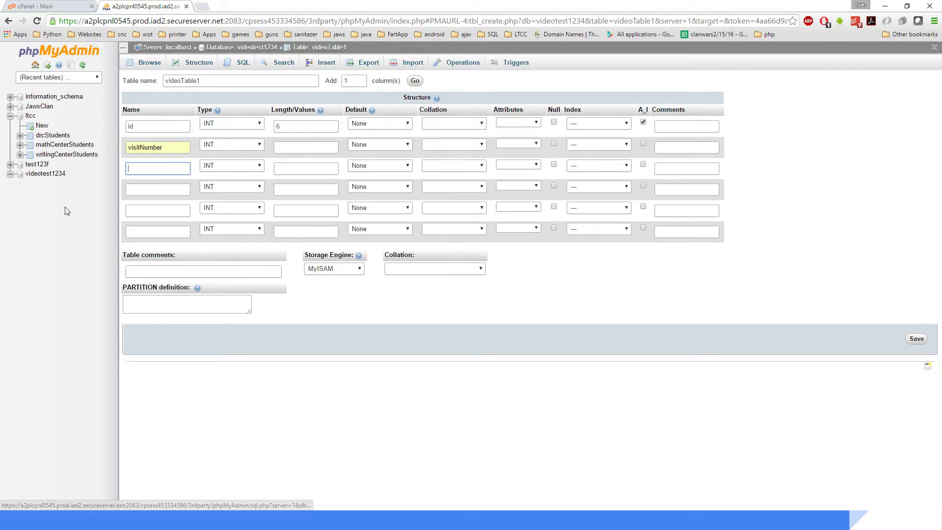
Step: Rename the table to videoMathCenter
click(217, 80)
drag(216, 80, 180, 78)
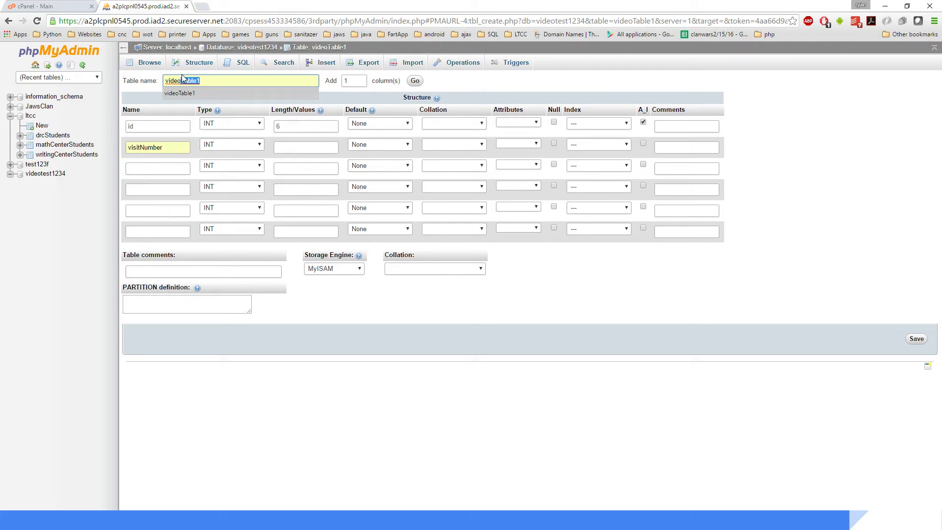
text(MathCenter)
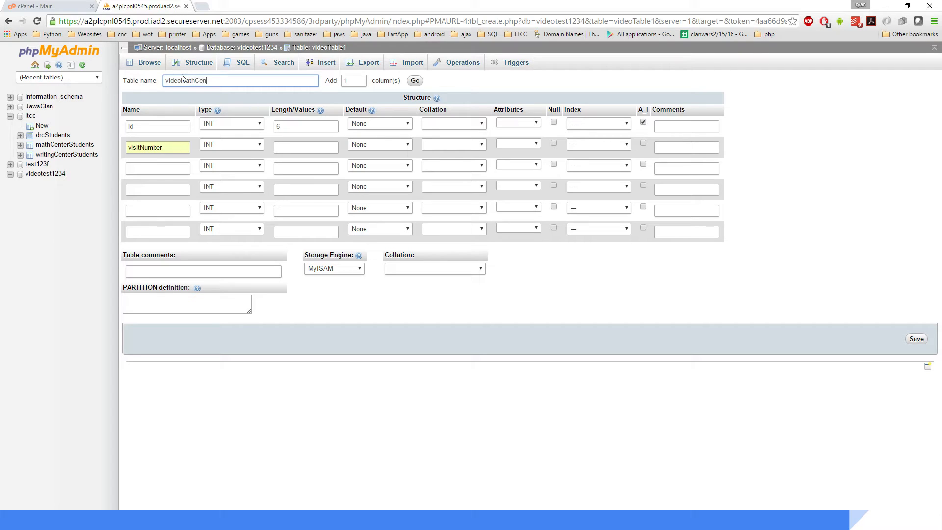
Step: Name the third column studentName
click(173, 172)
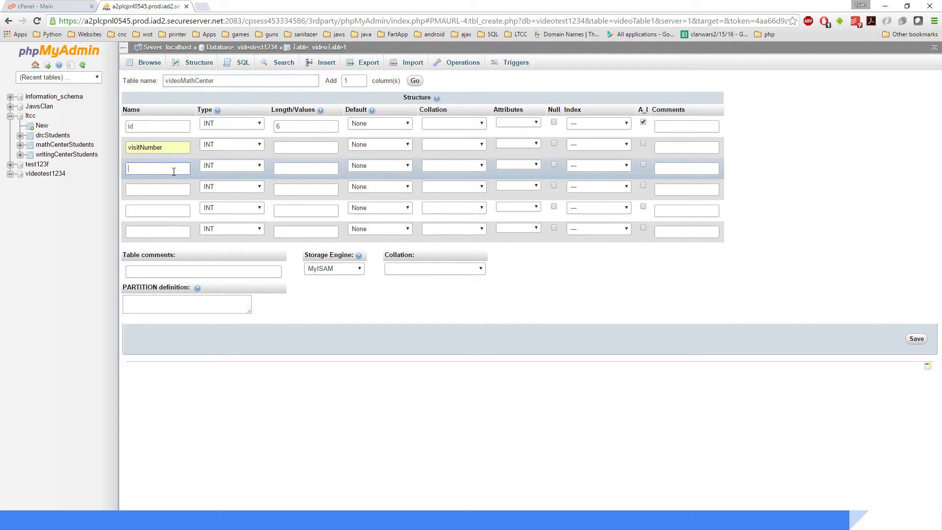
text(studentNM)
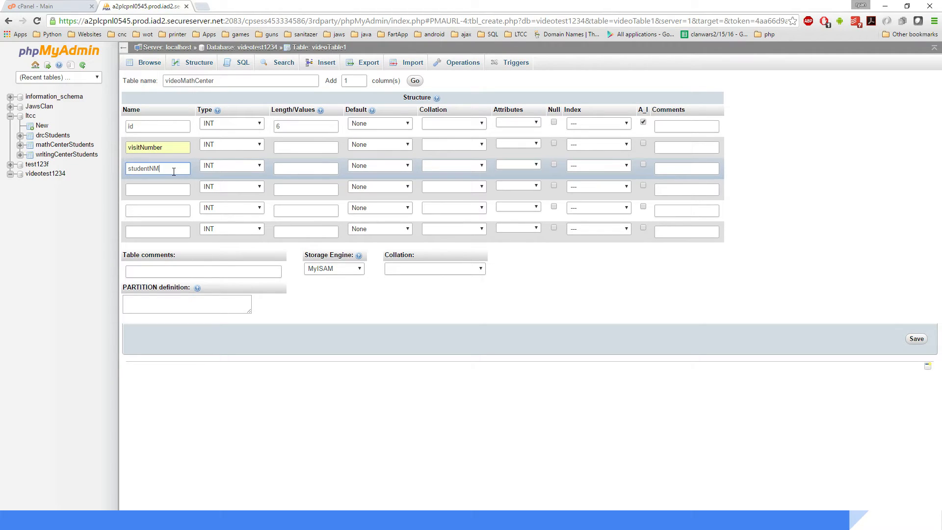
key(BackSpace)
text(ame)
click(147, 182)
click(156, 189)
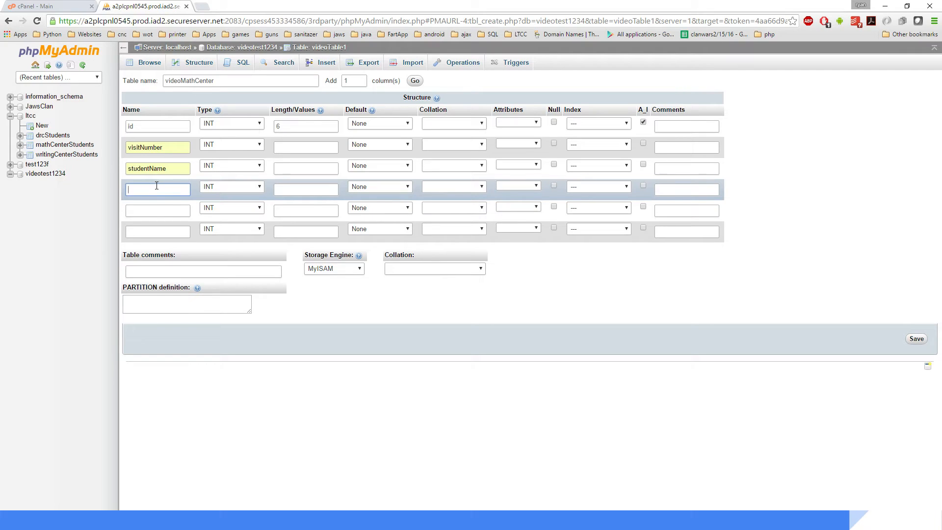
Step: Name the fourth and fifth columns location and reason
text(location)
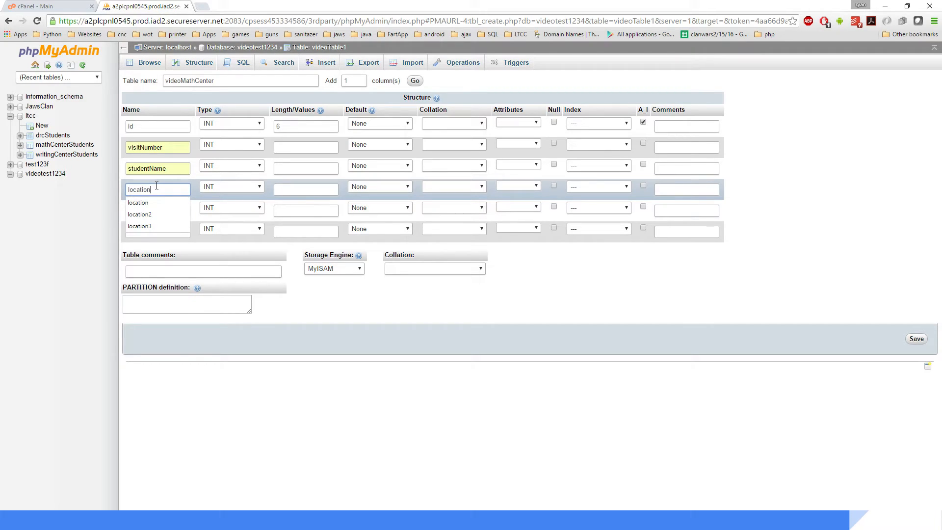
click(143, 203)
click(144, 214)
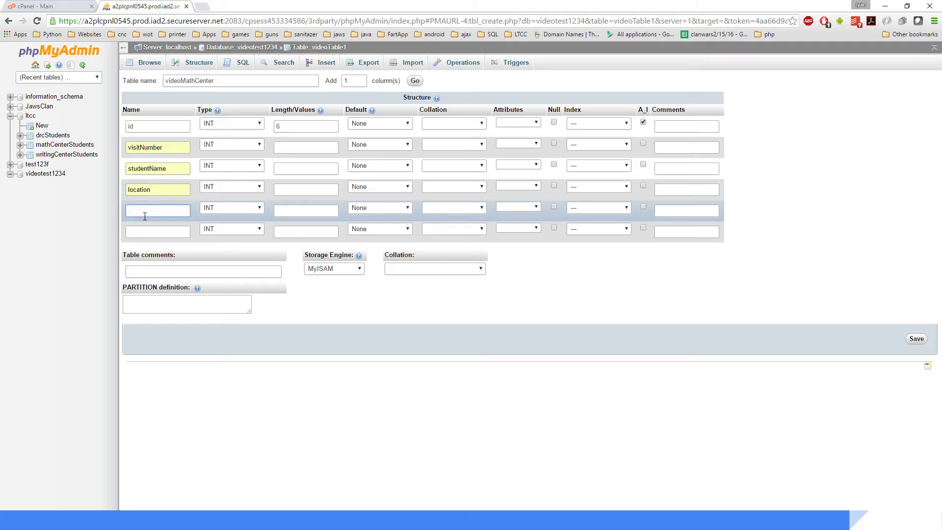
text(reason)
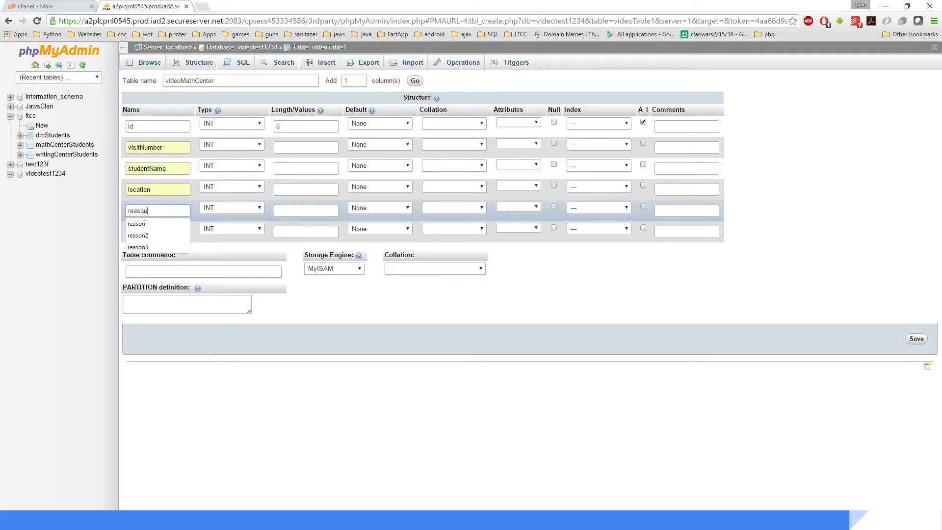
click(150, 225)
click(140, 234)
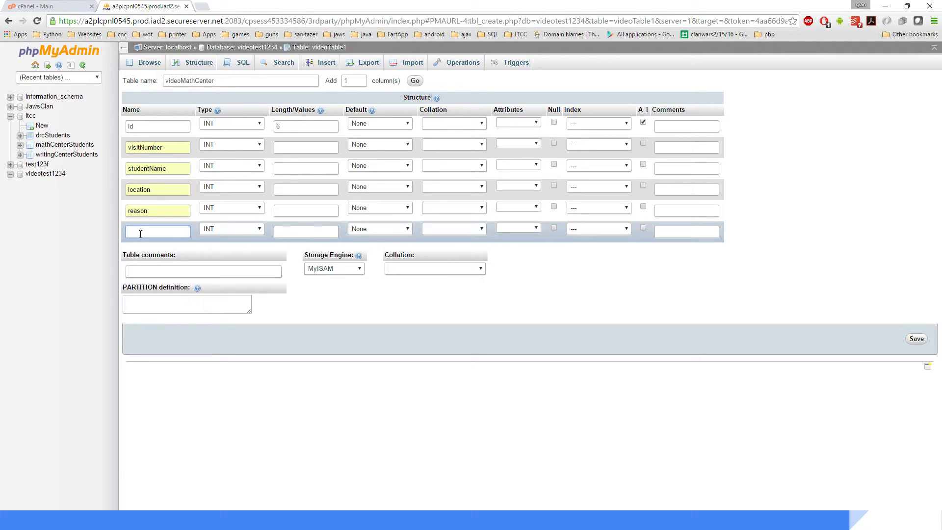
Step: Name the sixth column idNumber
text(idNumber)
click(96, 217)
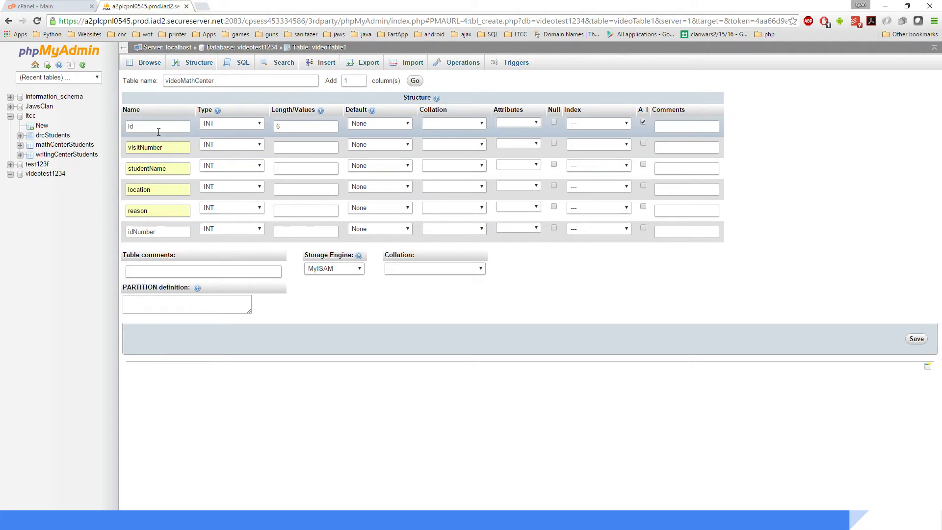
Step: Review the column names entered for the new table
double_click(167, 146)
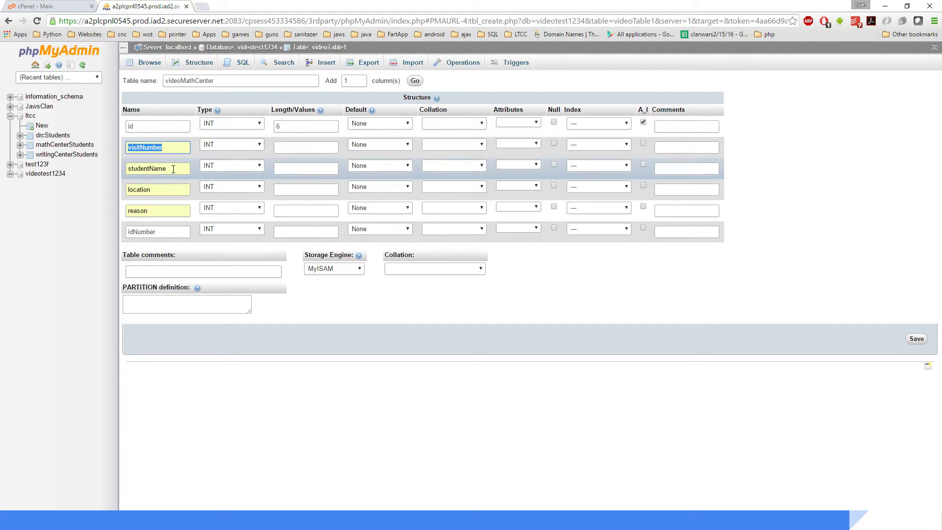
click(10, 116)
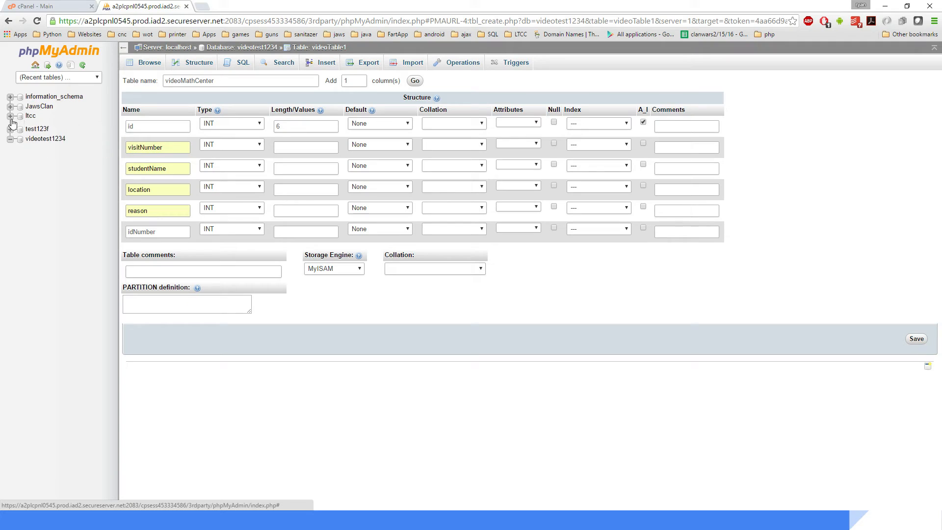
double_click(147, 168)
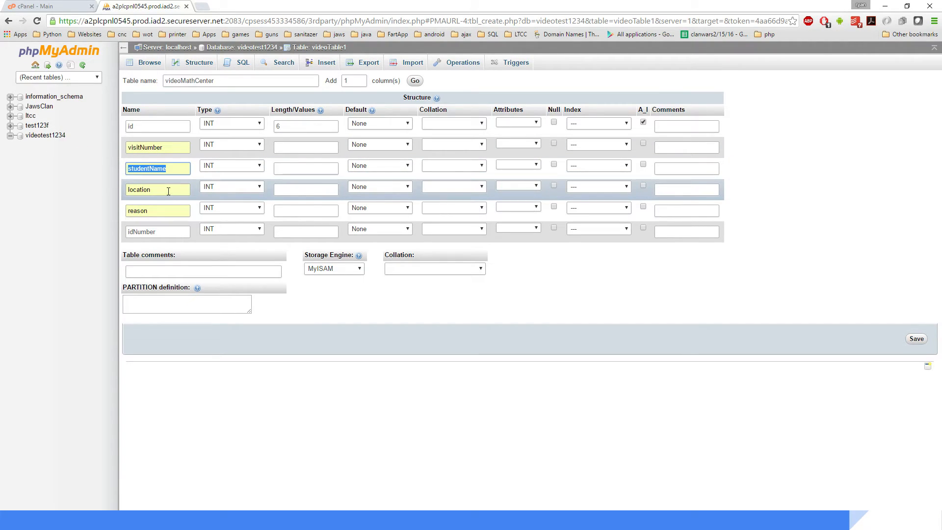
double_click(168, 190)
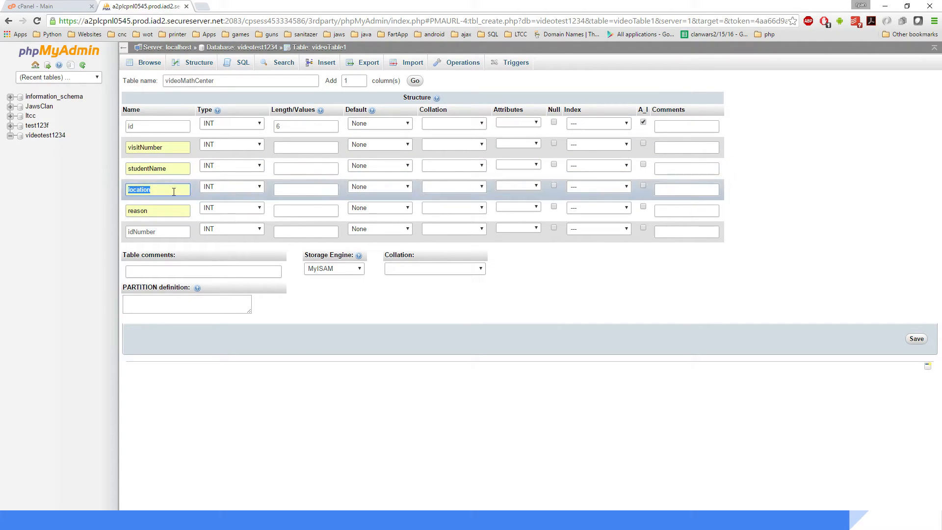
Step: Set the visitNumber column's length to 11
double_click(175, 211)
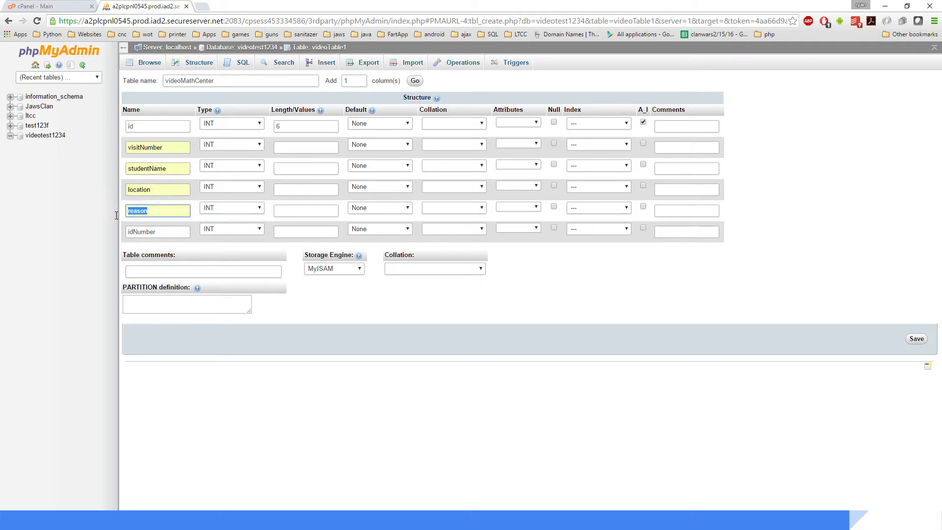
click(100, 232)
click(162, 236)
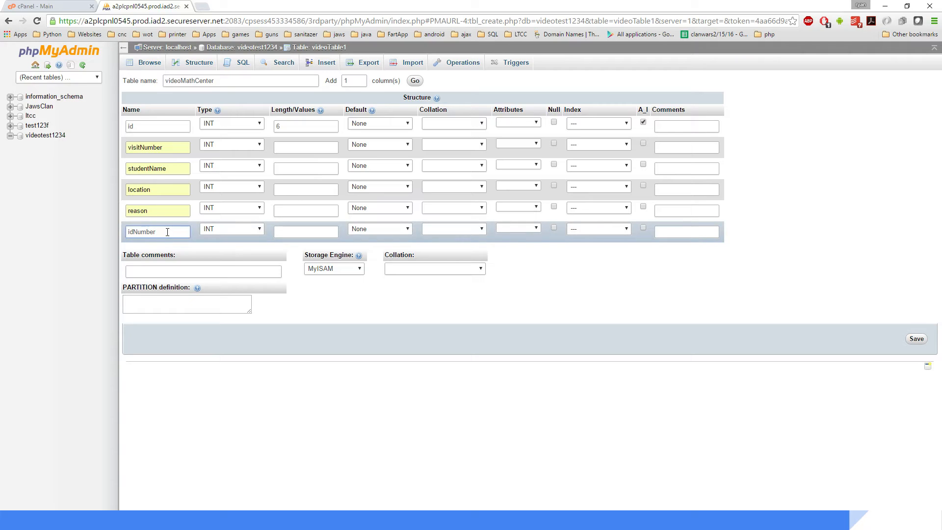
double_click(168, 232)
click(89, 230)
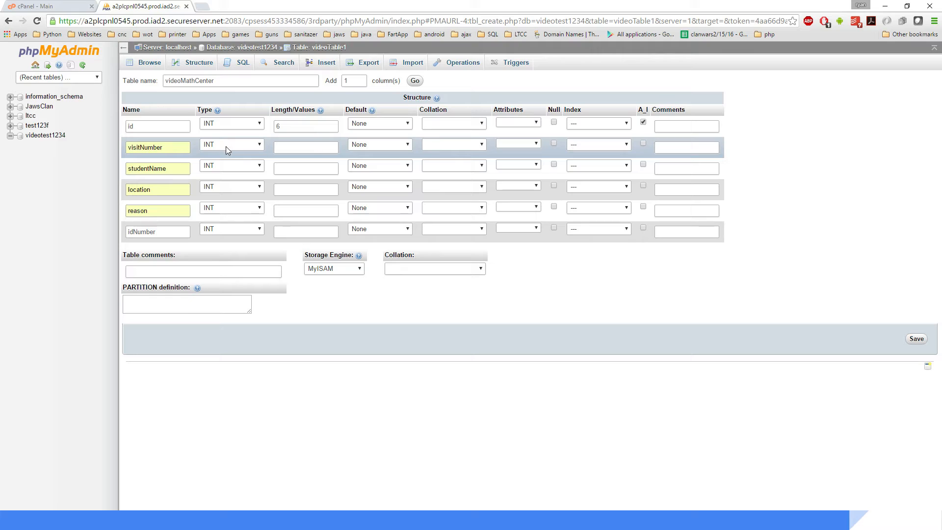
click(322, 150)
text(11)
click(96, 176)
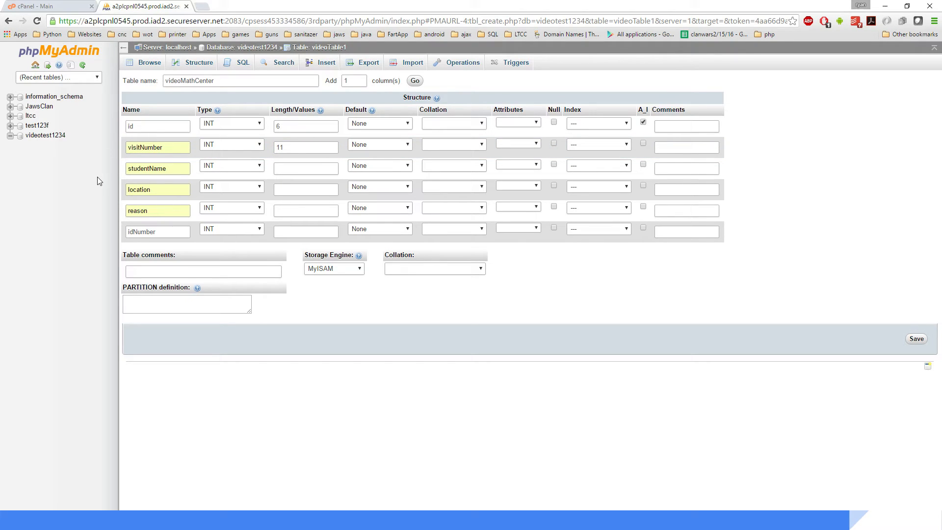
Step: Set the studentName column's type to VARCHAR with length 24
click(250, 167)
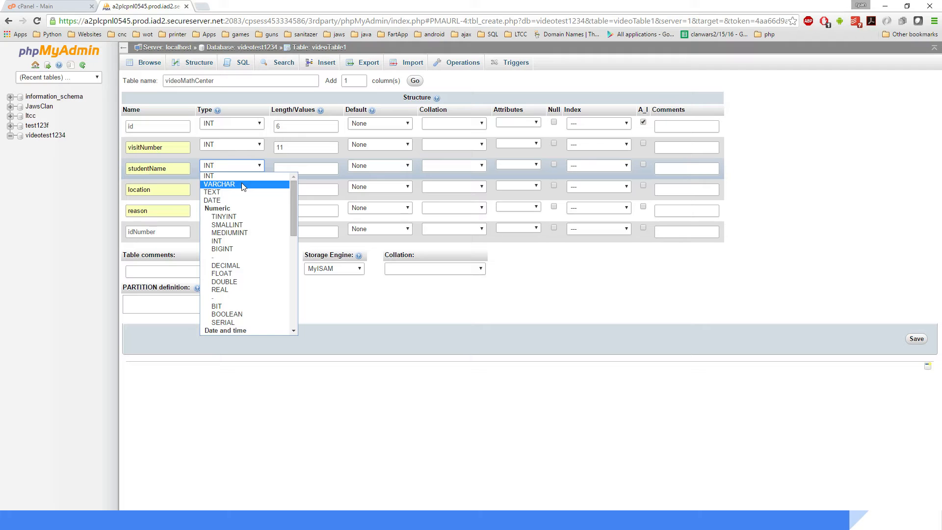
click(242, 184)
click(288, 168)
text(247)
key(BackSpace)
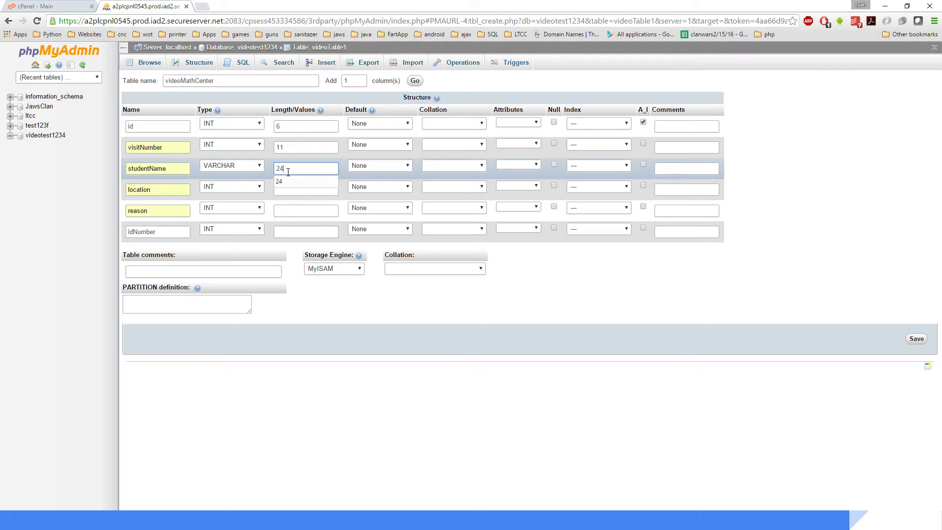
Step: Set the location column's type to VARCHAR with length 24
click(240, 187)
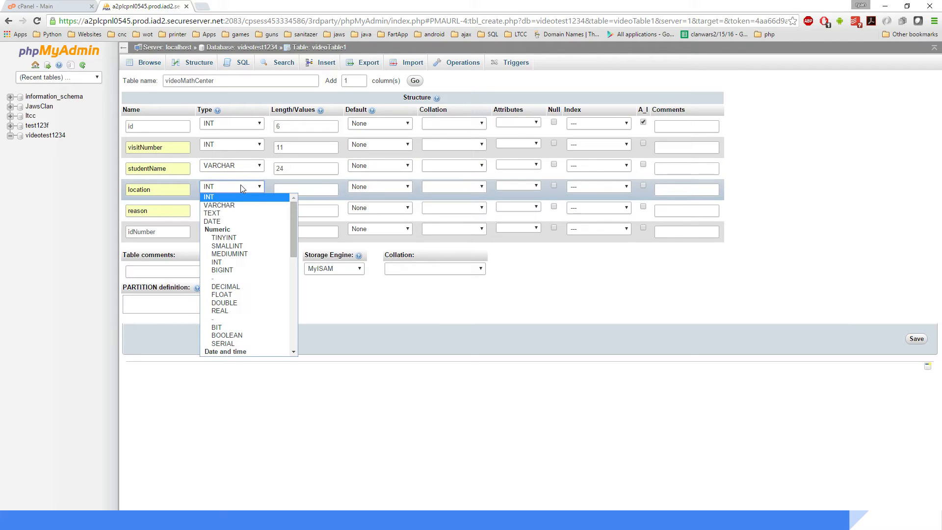
click(236, 206)
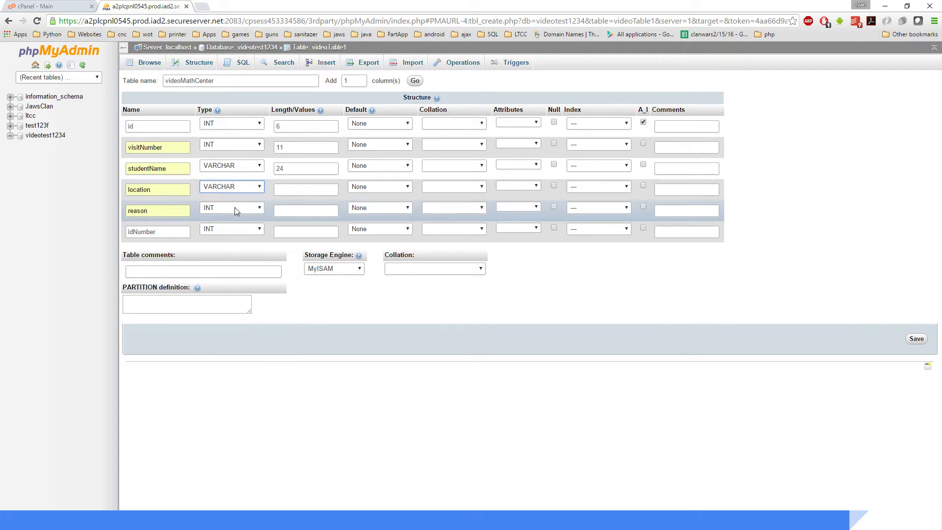
click(289, 187)
text(24)
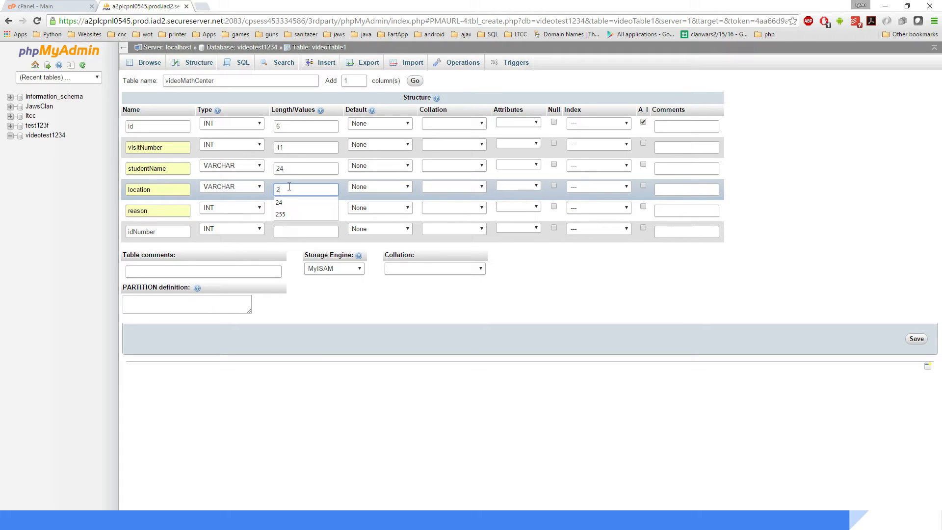
Step: Set the reason column's type to TEXT
click(235, 208)
click(239, 208)
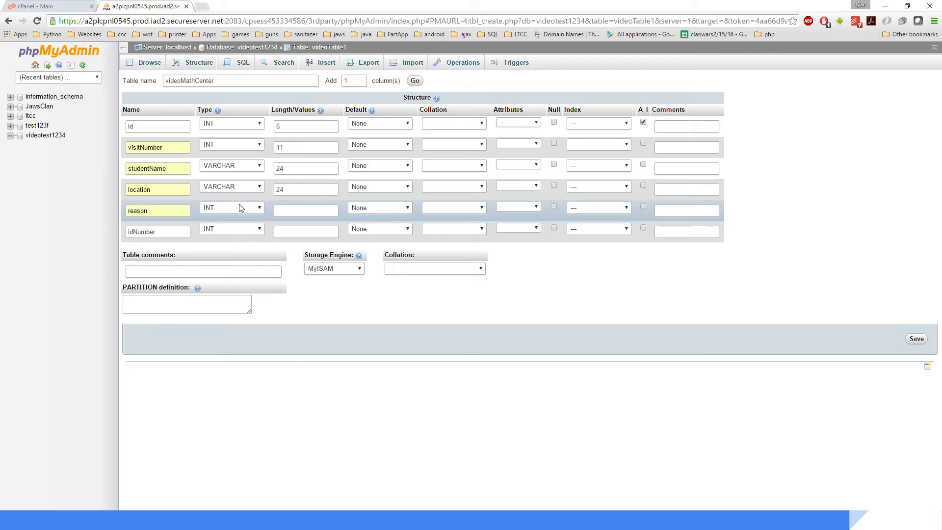
click(241, 208)
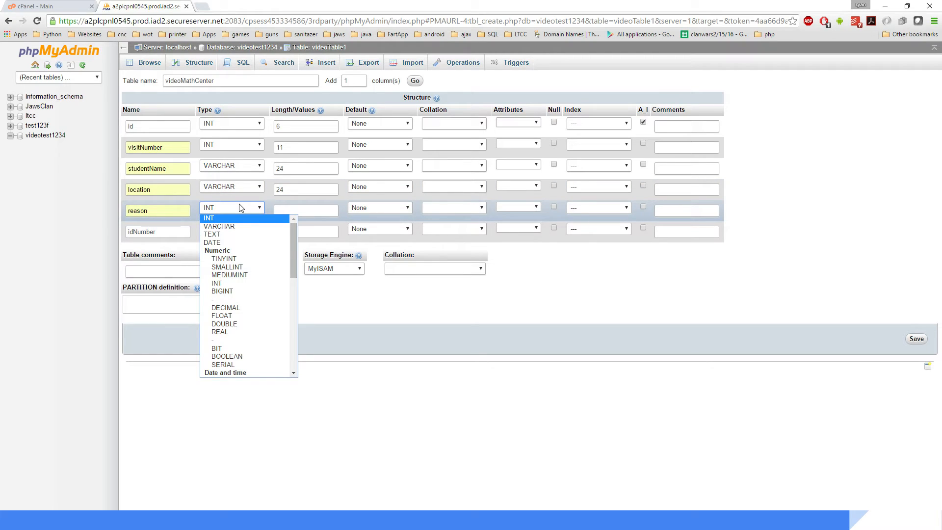
click(235, 235)
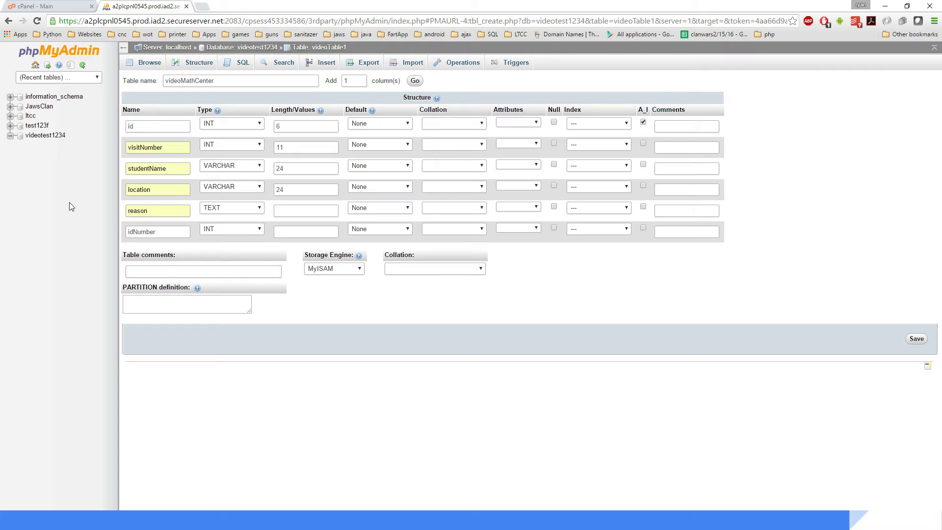
Step: Set the idNumber column's length to 11
click(239, 233)
click(238, 242)
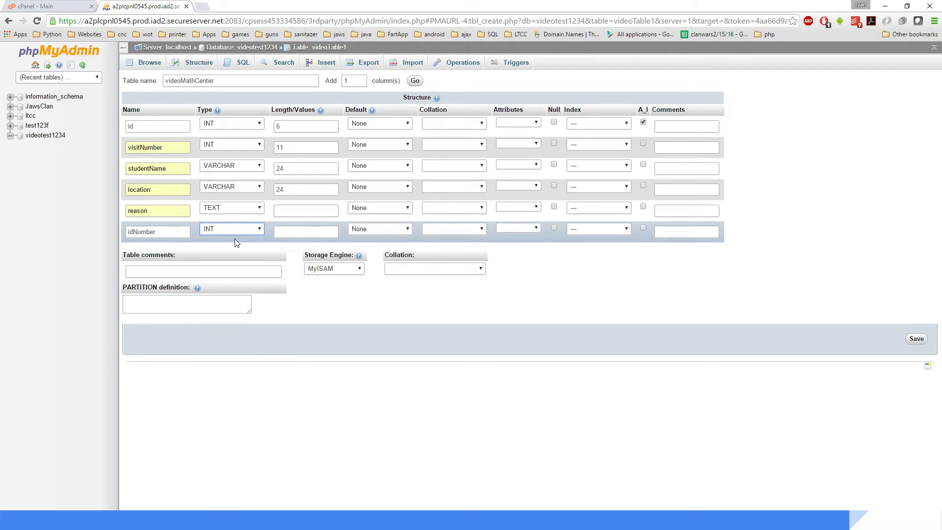
click(295, 237)
text(11)
Step: Review the column definitions and save the new videoMathCenter table
double_click(287, 147)
double_click(286, 167)
double_click(276, 191)
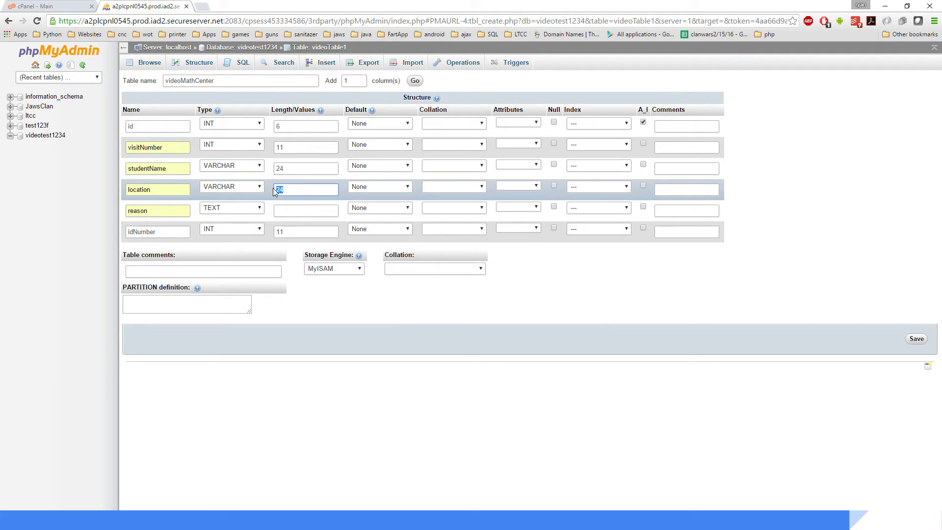
click(287, 169)
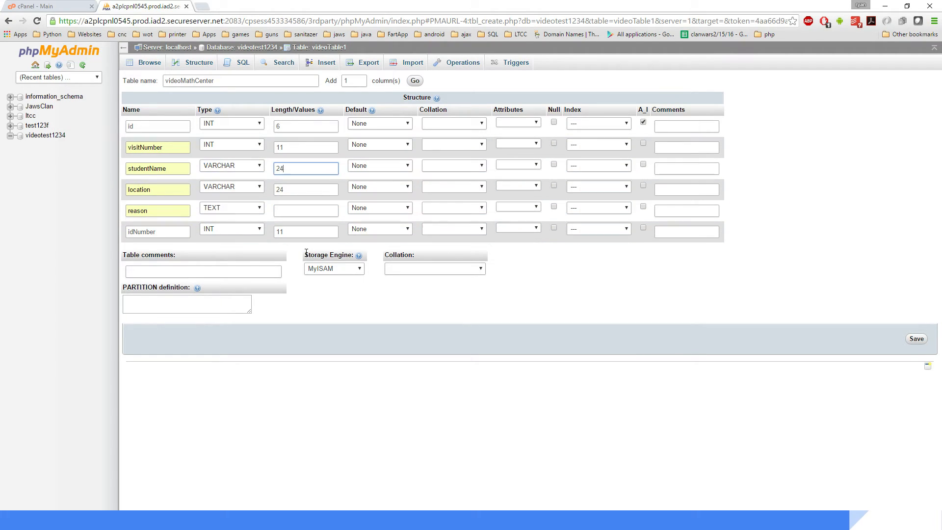
click(386, 316)
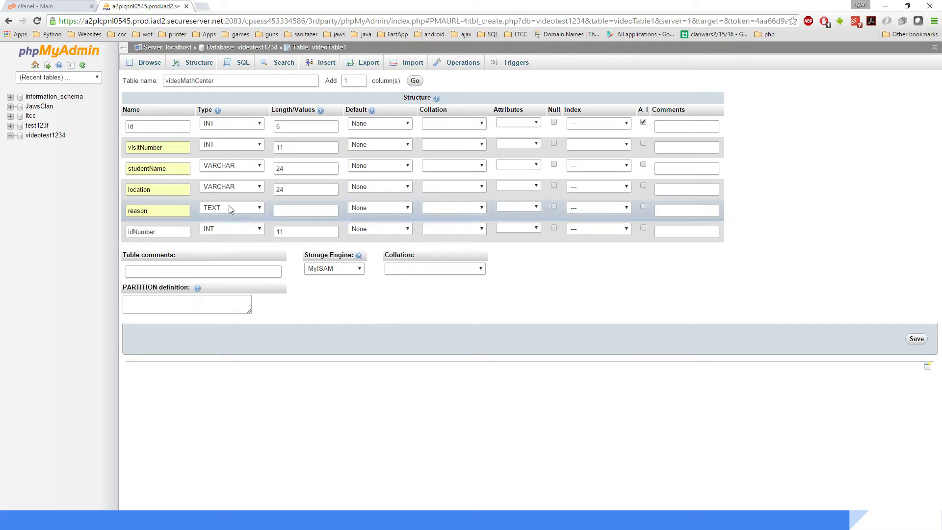
click(190, 269)
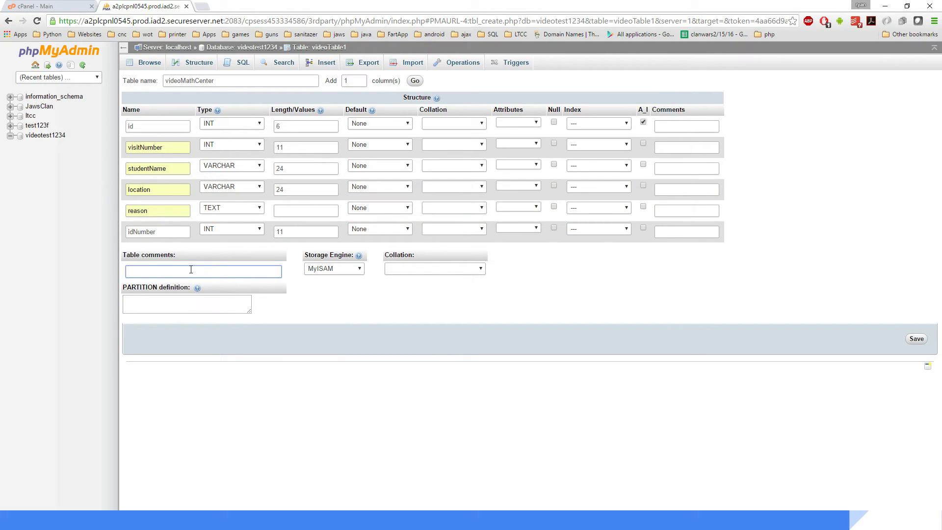
click(405, 269)
click(405, 269)
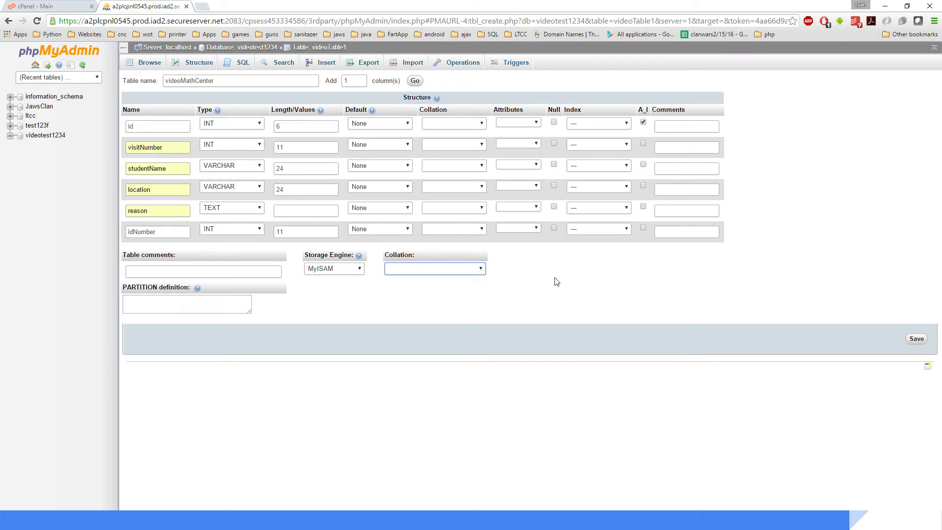
click(915, 339)
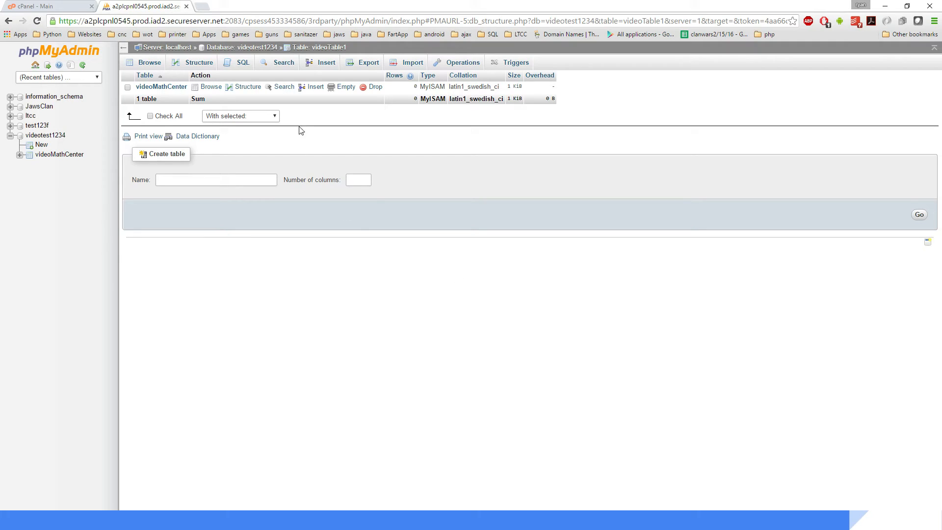
Step: Open the insert form for videoMathCenter, enter a student ID number in id and visitNumber 1
click(314, 88)
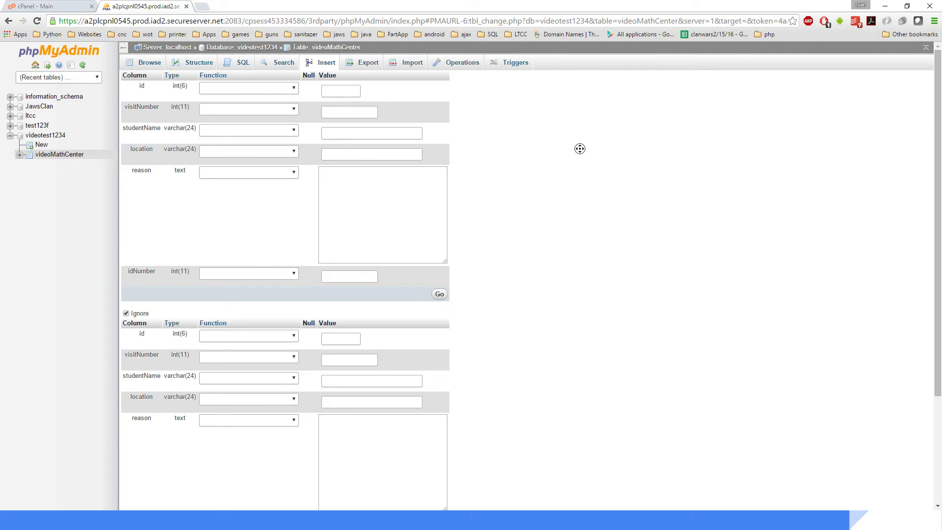
click(344, 91)
text(1)
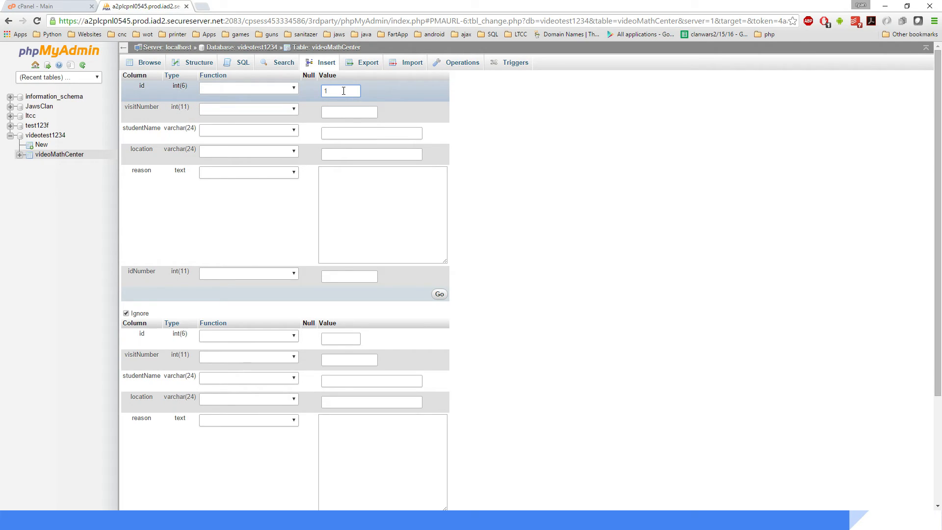
text(23456)
click(344, 118)
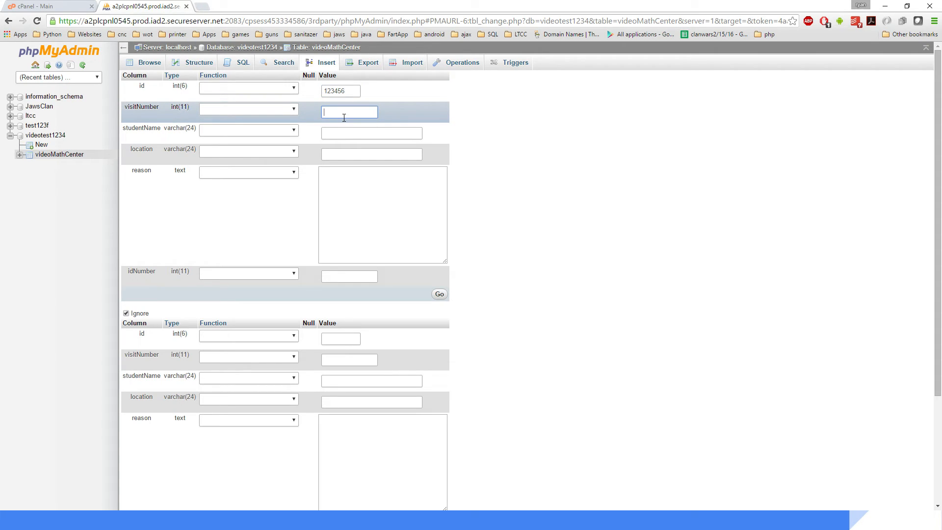
text(1)
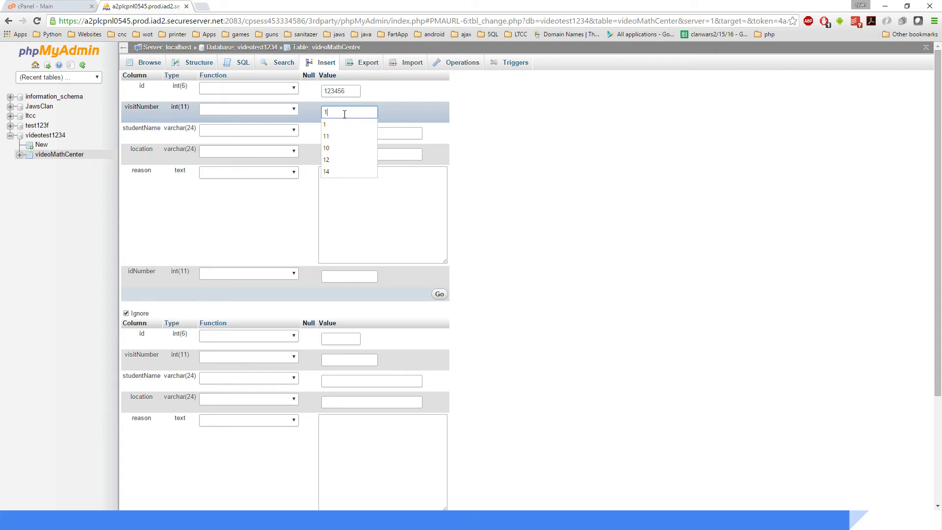
Step: Enter the student's name and set location to MathCenter
click(380, 131)
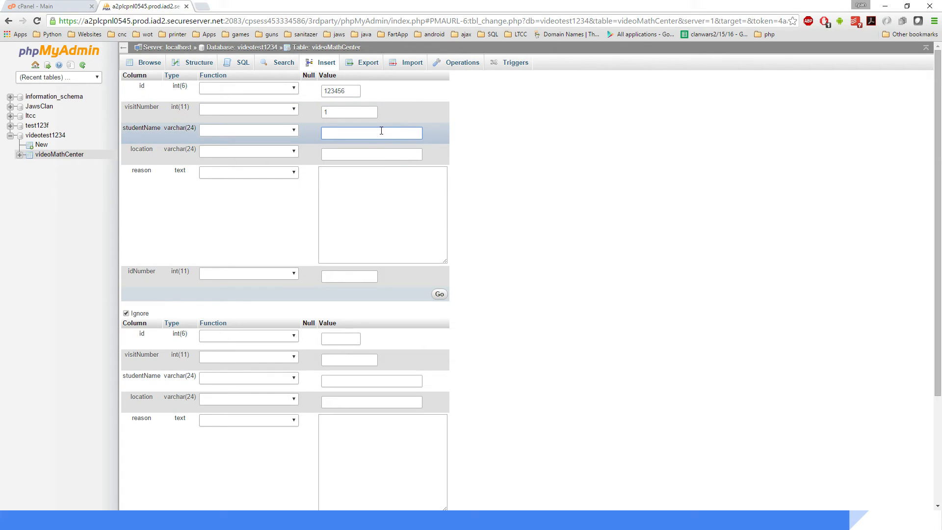
text(John)
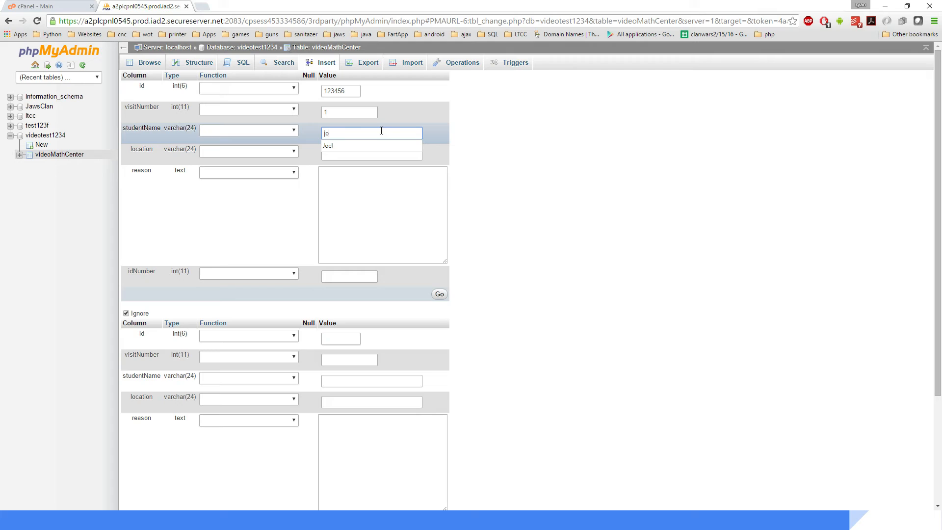
click(385, 153)
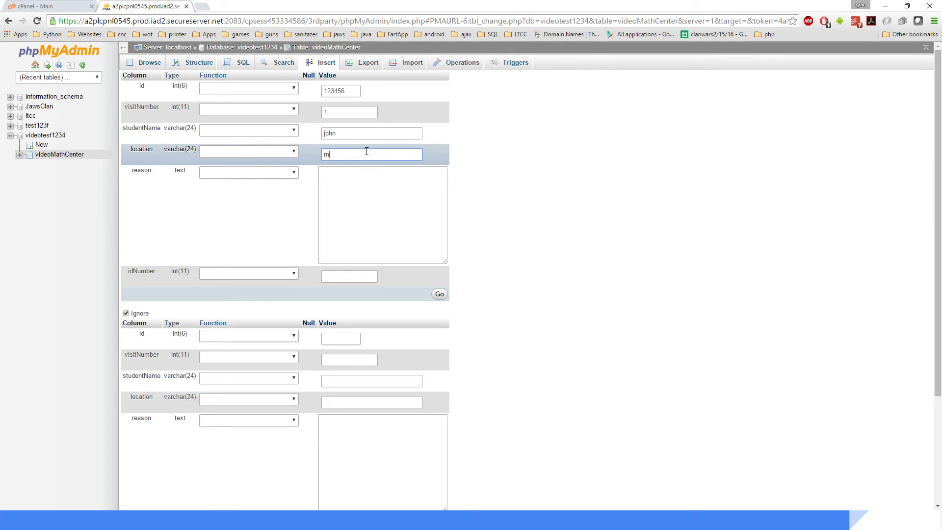
text(match)
drag(366, 152, 336, 153)
text(h)
click(347, 167)
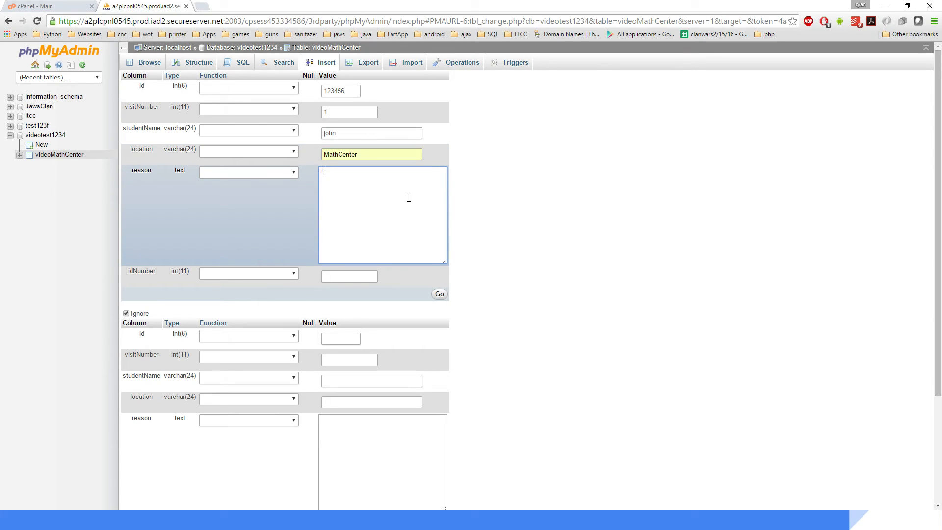
Step: Enter Homework as the reason
text(omework)
click(527, 214)
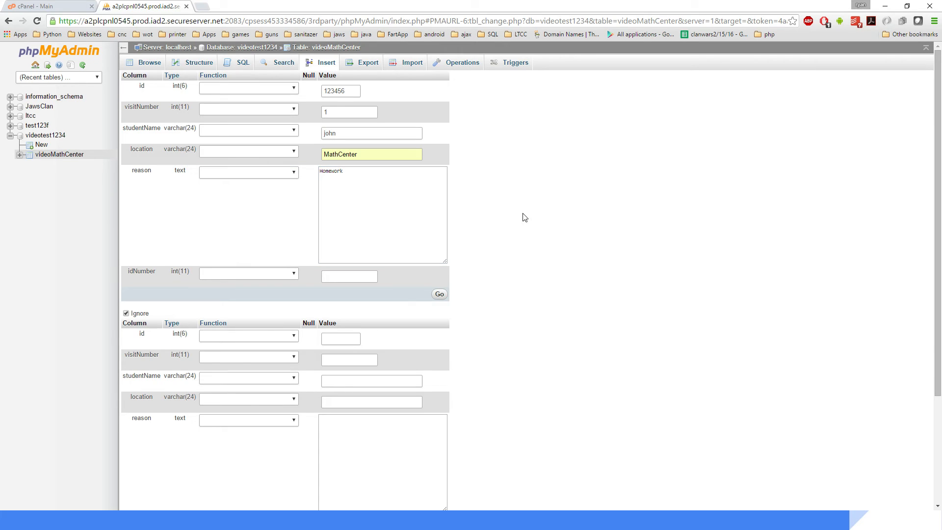
Step: Move the student ID number from the id field into the idNumber field
click(348, 277)
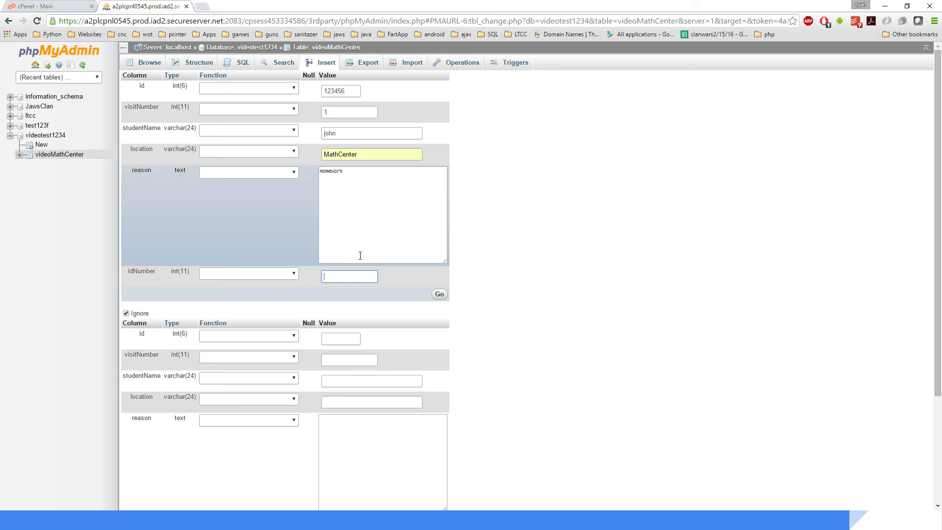
click(354, 90)
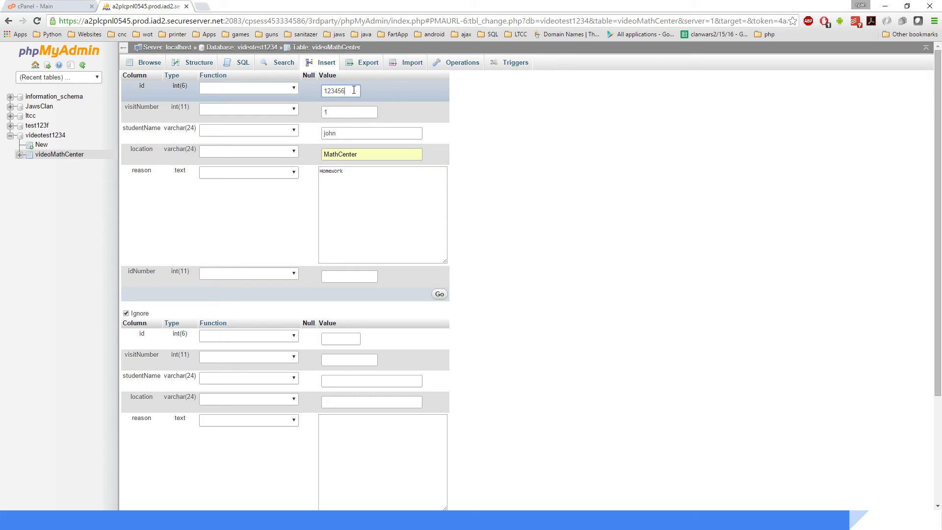
drag(354, 90, 294, 88)
key(ctrl+x)
click(349, 276)
key(ctrl+v)
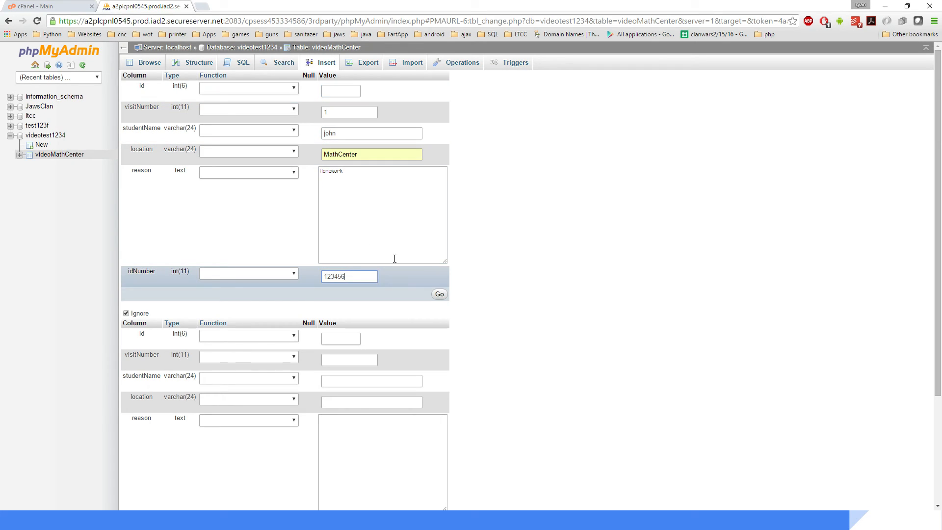
Step: Insert the row and browse the videoMathCenter table
click(345, 93)
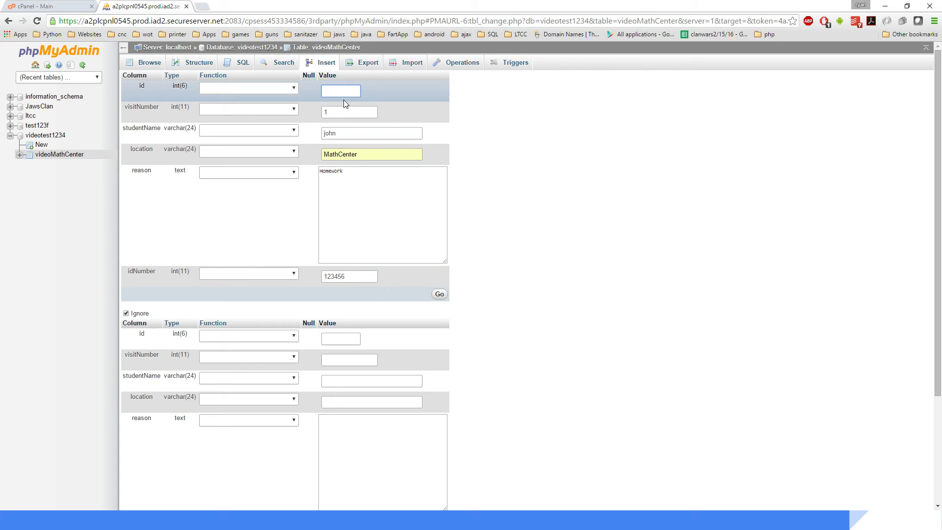
click(547, 194)
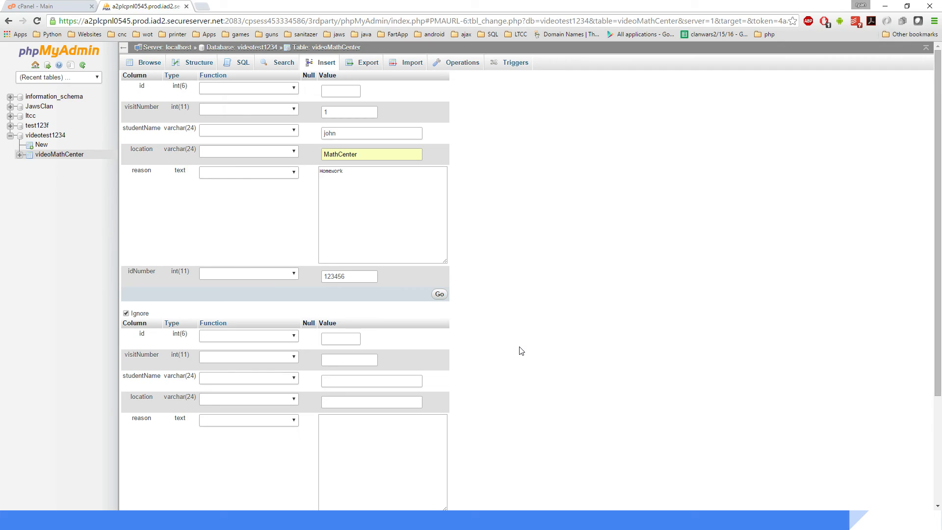
click(439, 294)
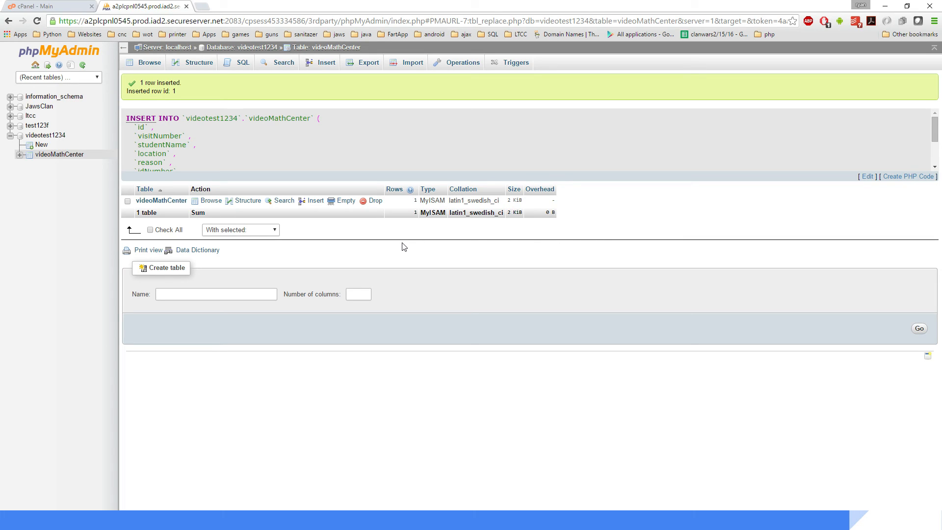
click(156, 201)
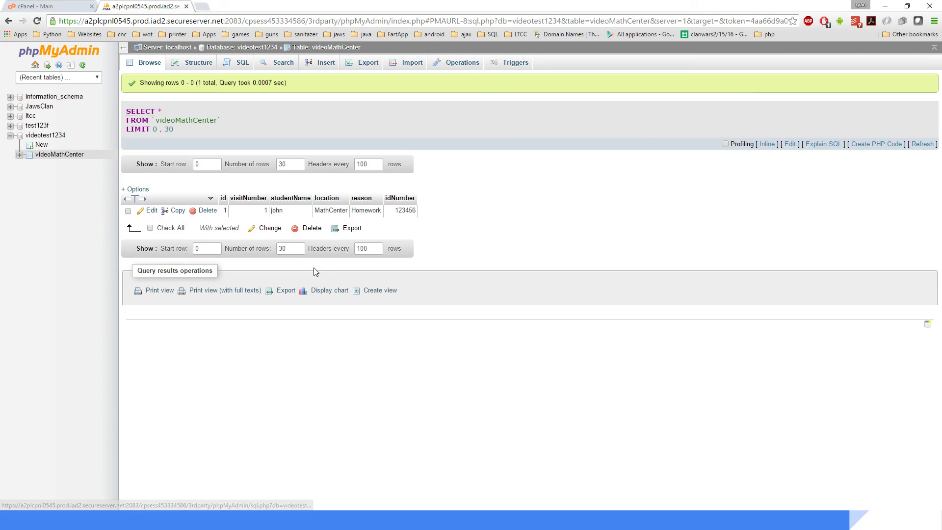